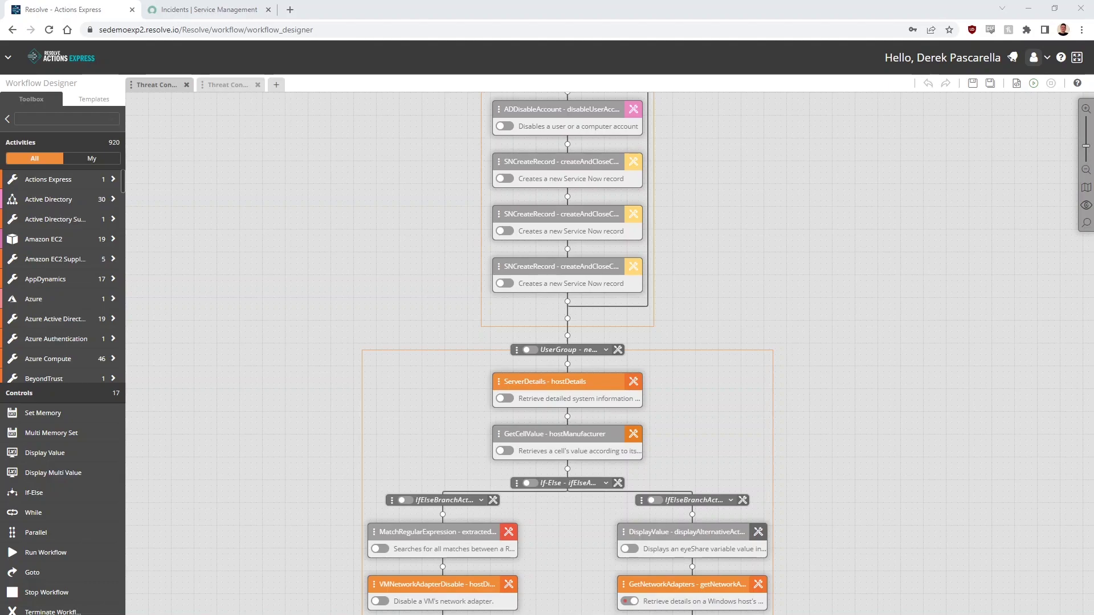
Switch to ServiceNow, open security alert incident INC0053001 and review its details and activity notes
click(219, 10)
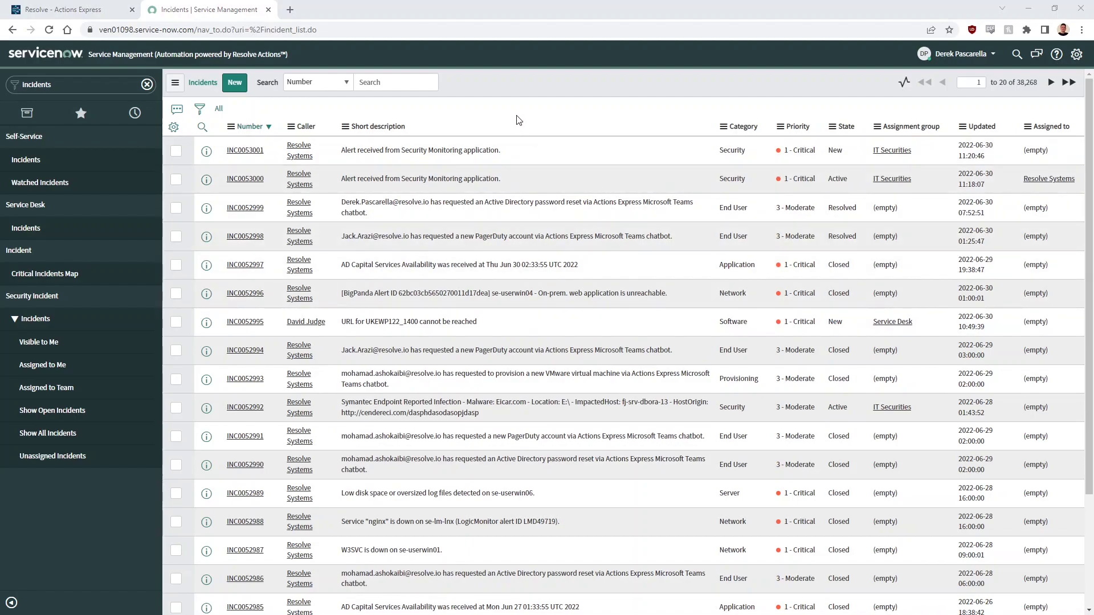
click(249, 153)
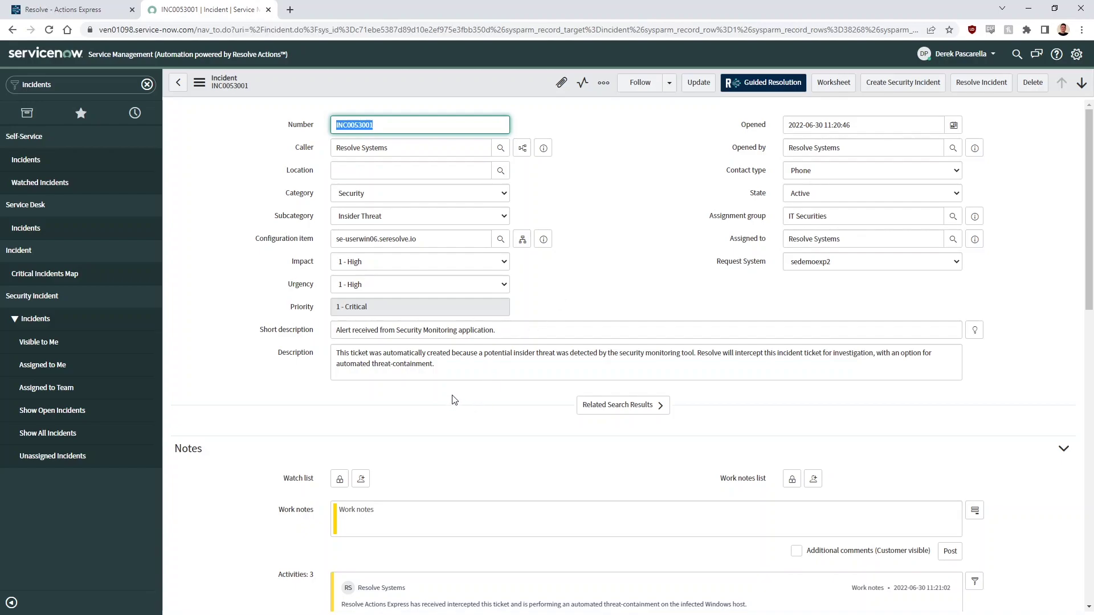
scroll(456, 396, down, 3)
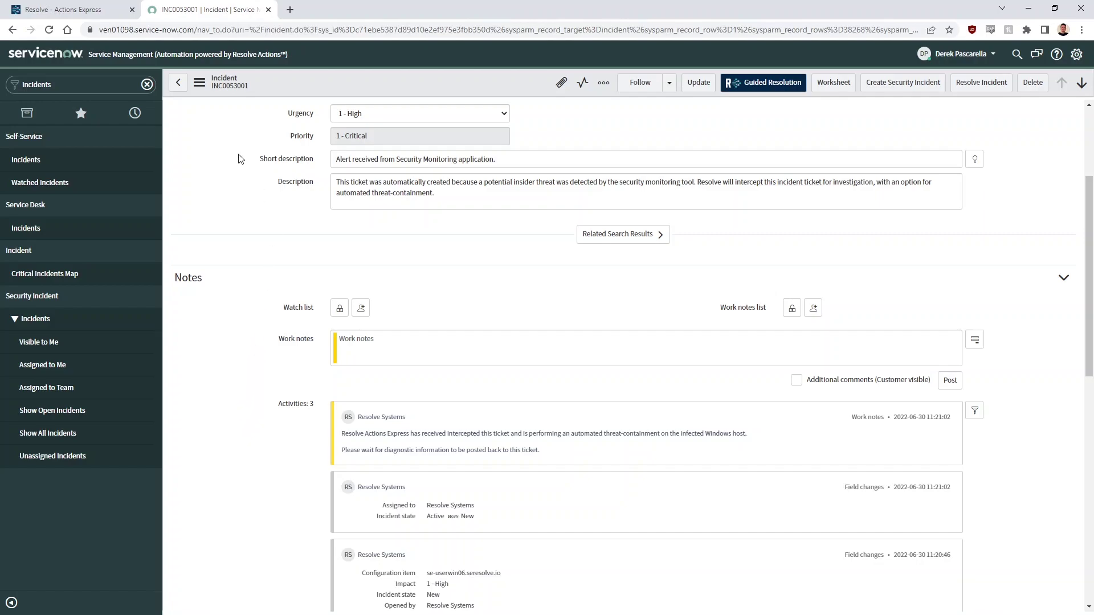
Switch to Resolve Actions Express, open Ayehu LIVE in a separate browser tab and display its running workflows
click(97, 12)
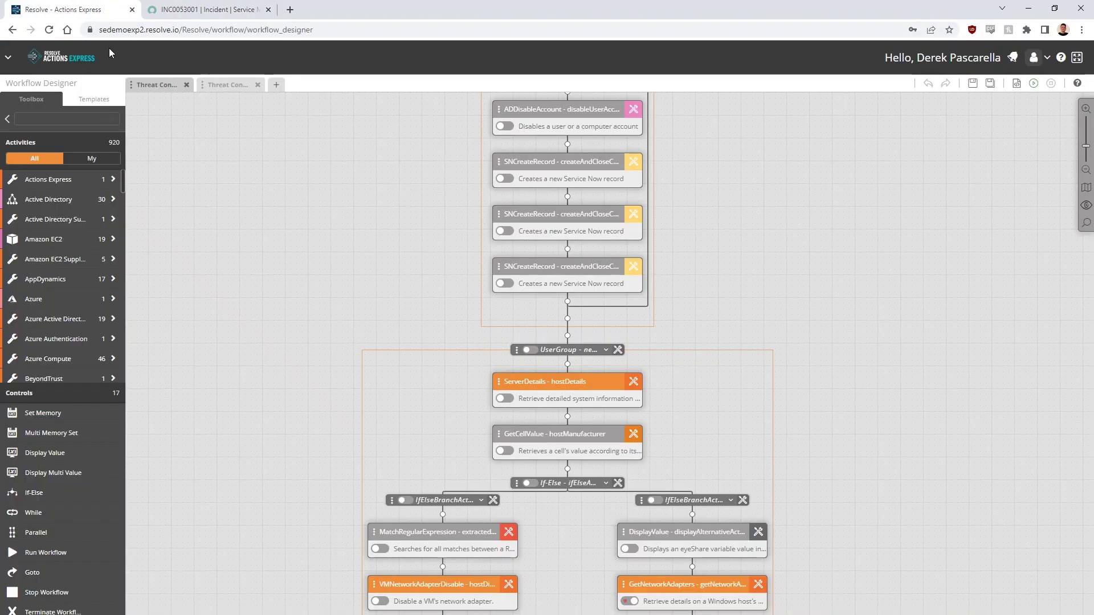
click(9, 61)
click(27, 112)
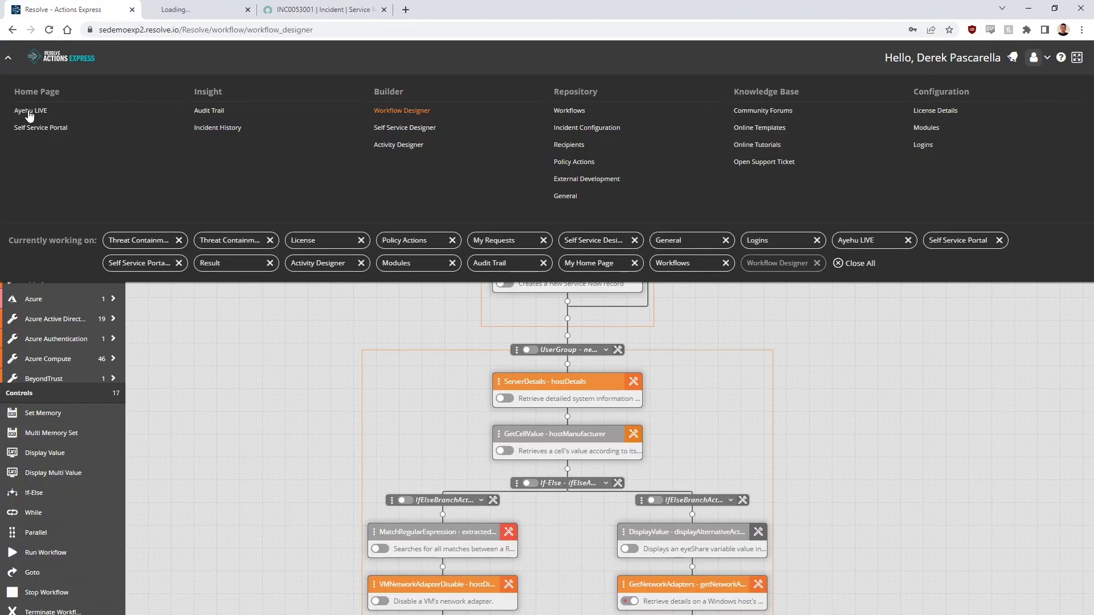
click(9, 62)
click(197, 10)
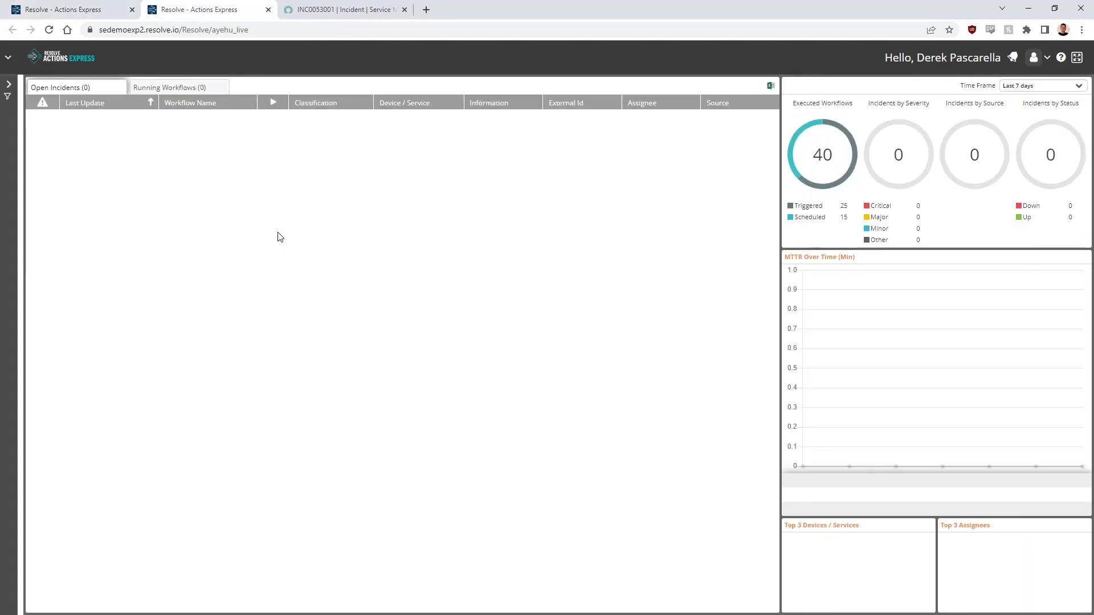
click(189, 87)
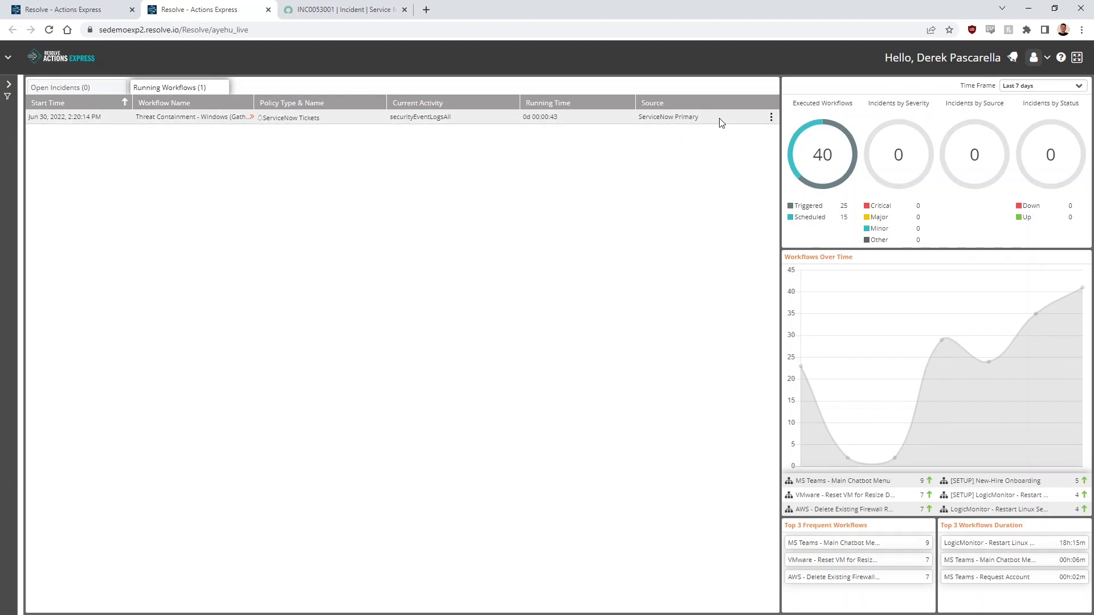
Open the running Windows threat containment workflow in the Audit Trail and close the Ayehu LIVE browser tab
click(771, 118)
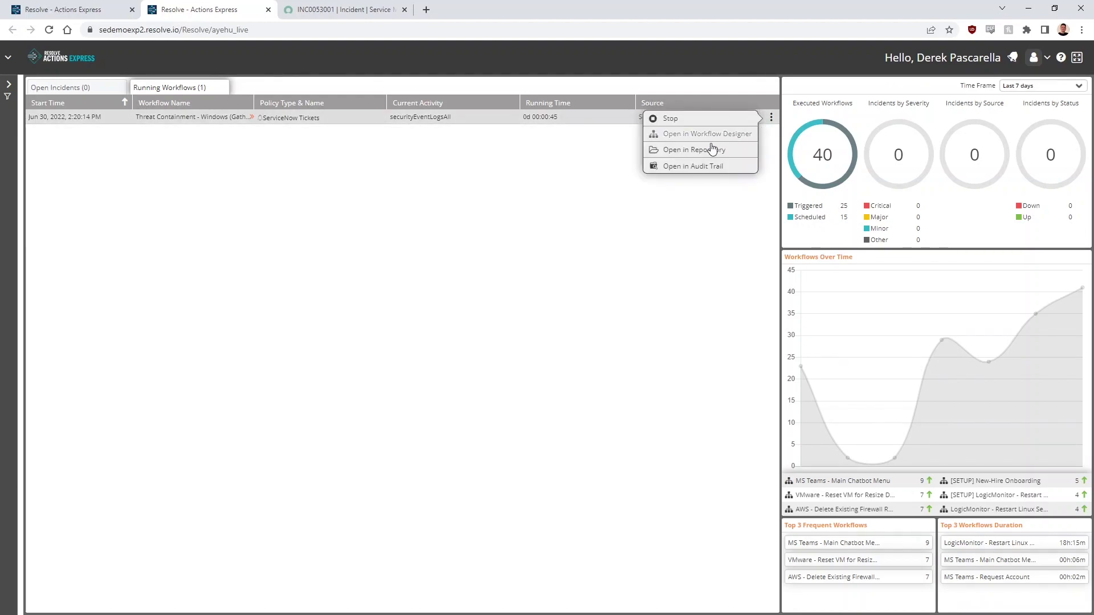
click(690, 166)
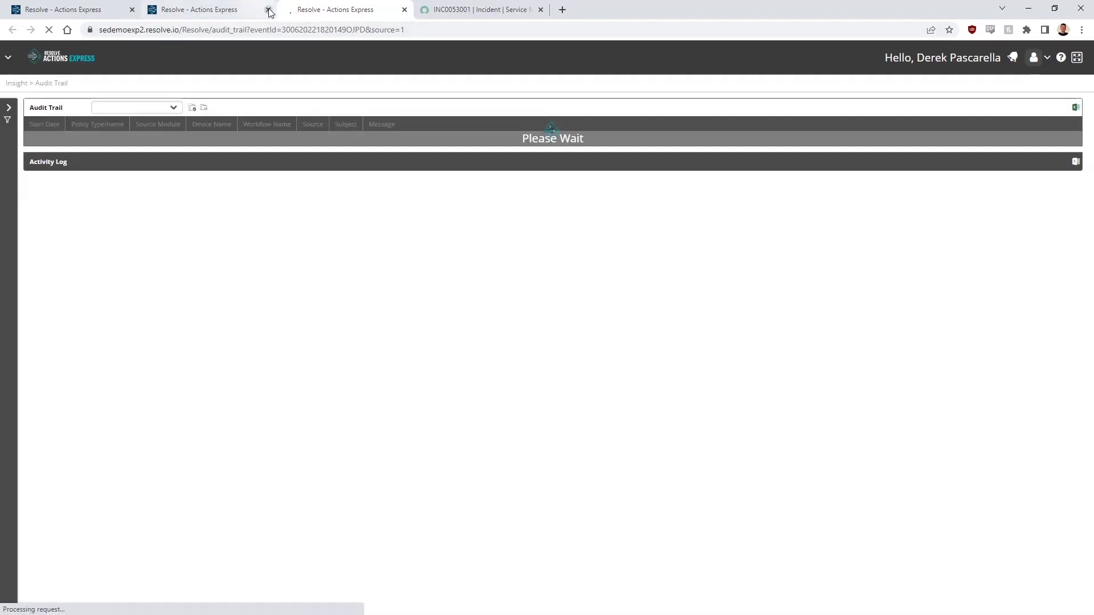
click(268, 9)
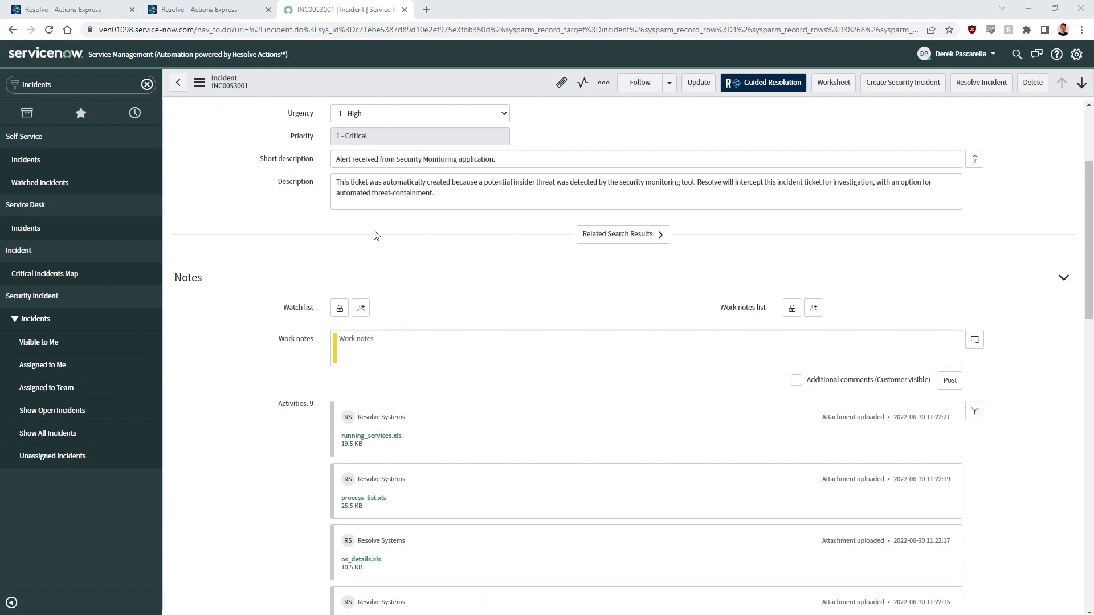
Review the incident's uploaded attachments and the scan's system overview, highlighting the suspected malicious actor
scroll(245, 278, down, 4)
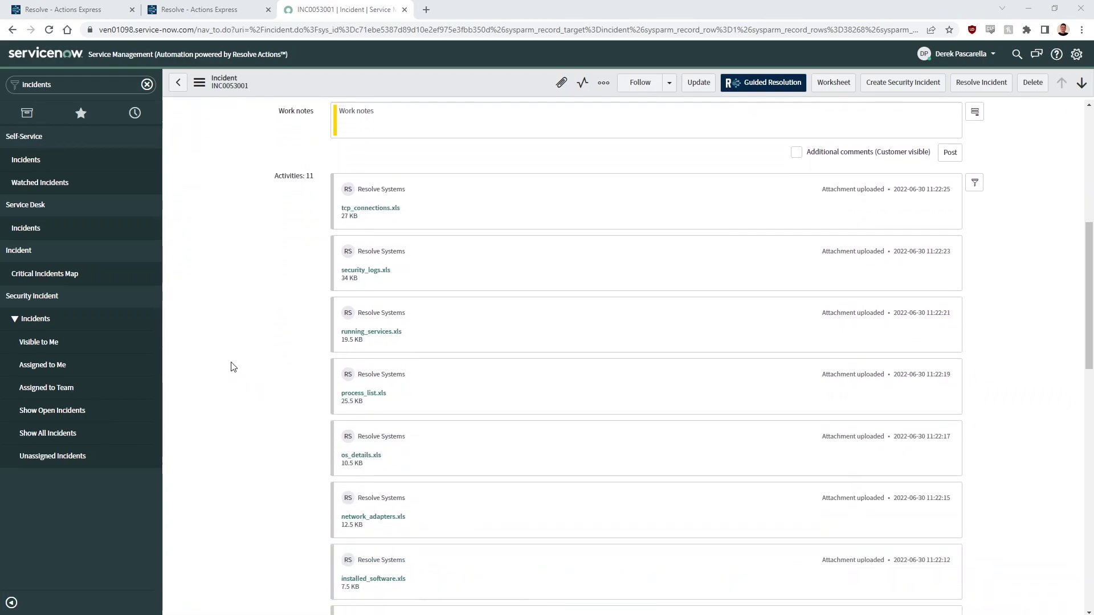
scroll(233, 367, up, 1)
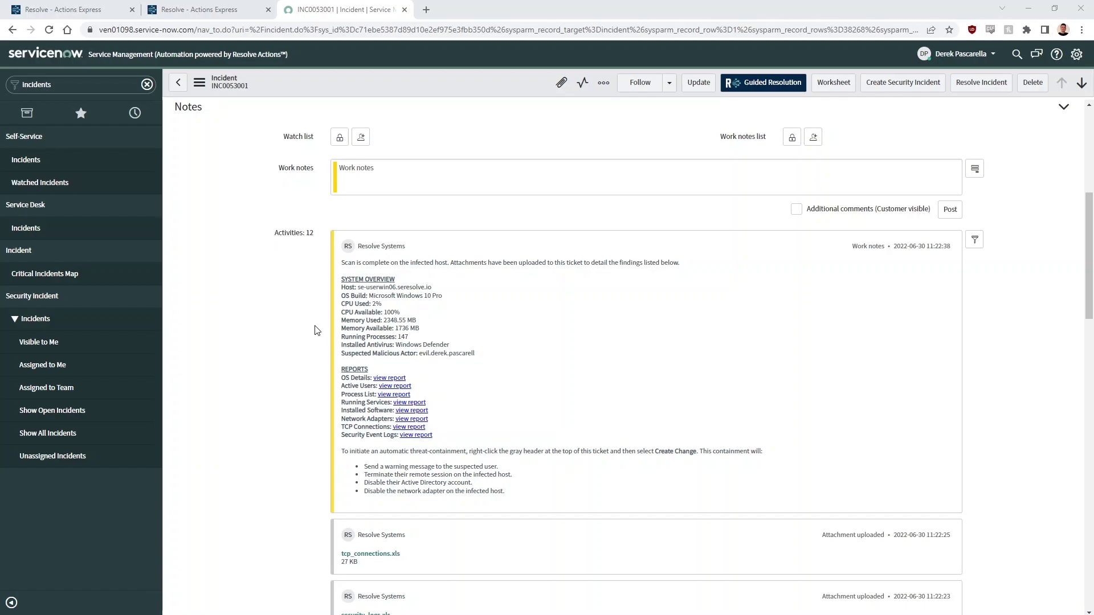
drag(422, 354, 476, 356)
click(509, 363)
Download the Process List report from the work note, examine it in Excel and close it
click(404, 394)
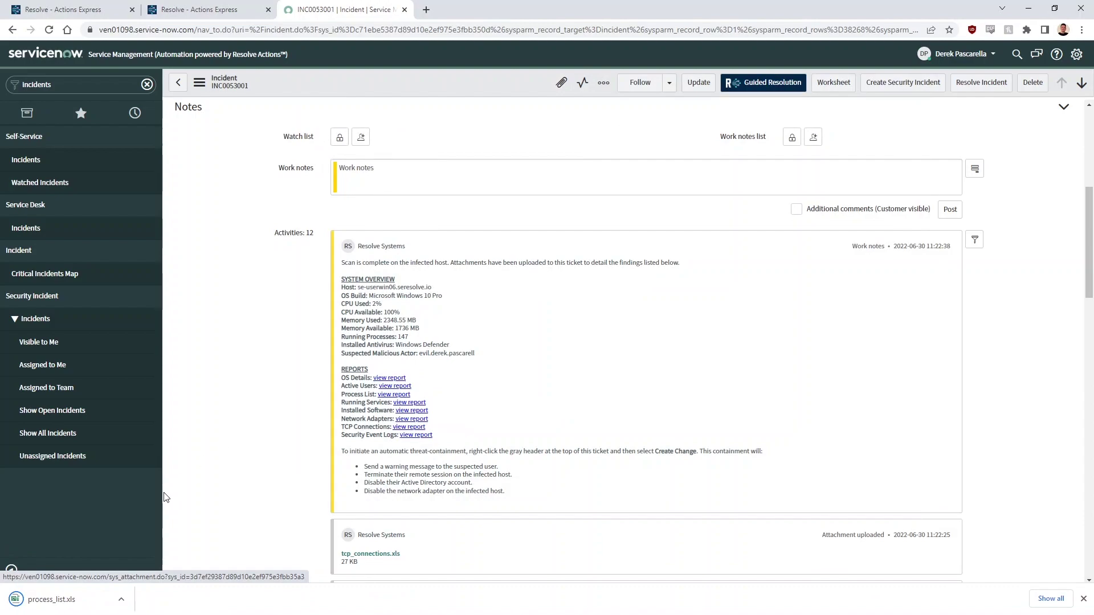
click(65, 599)
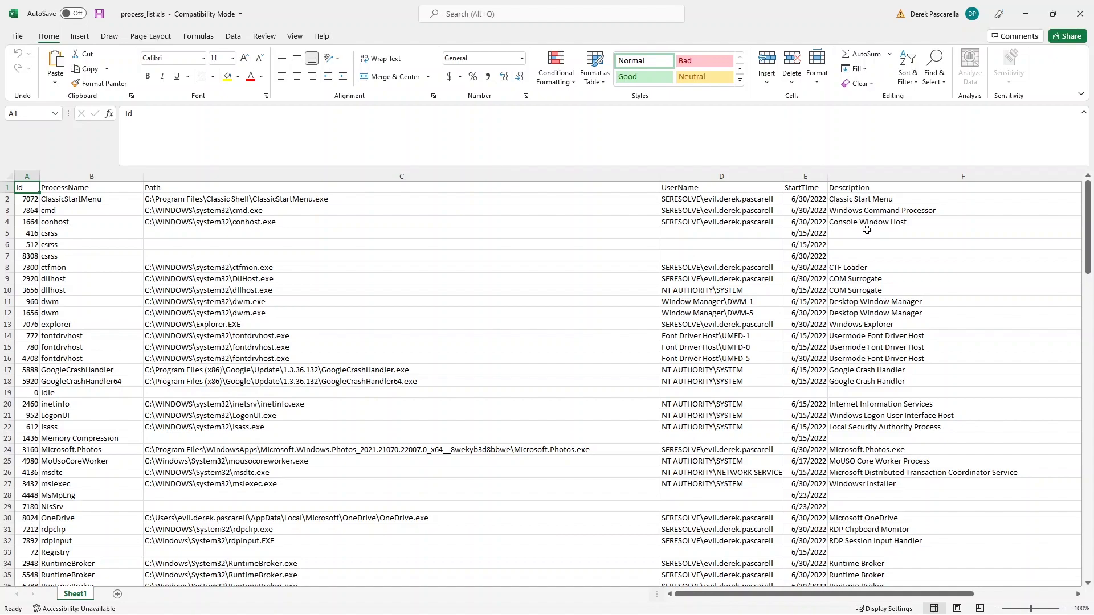
click(1080, 10)
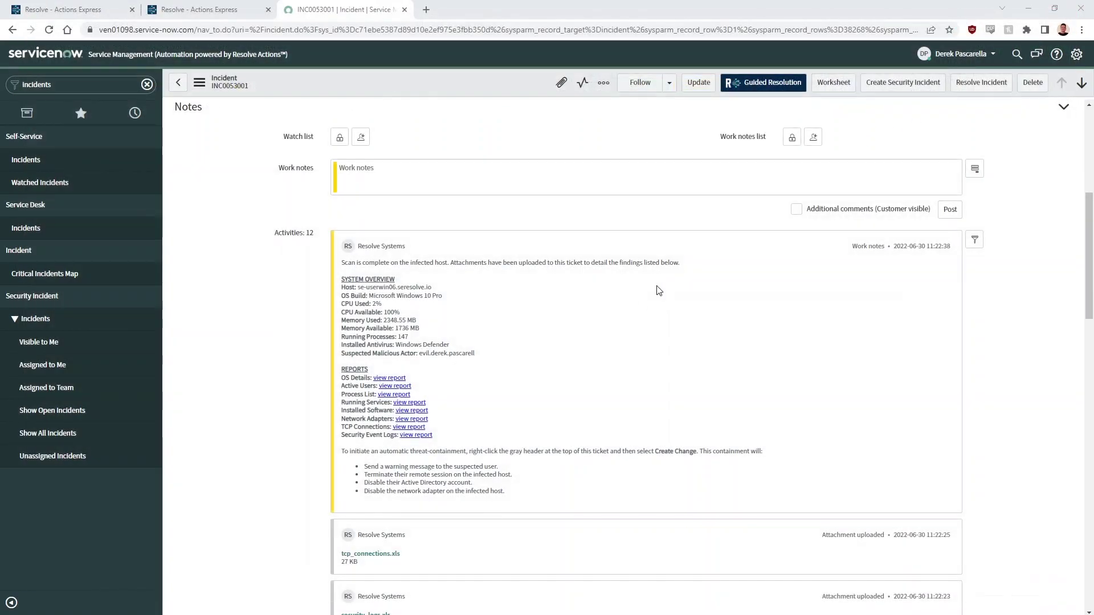
Open the Security Event Logs report in Excel, read the full message in J2 with an enlarged formula bar, and close the report
click(423, 436)
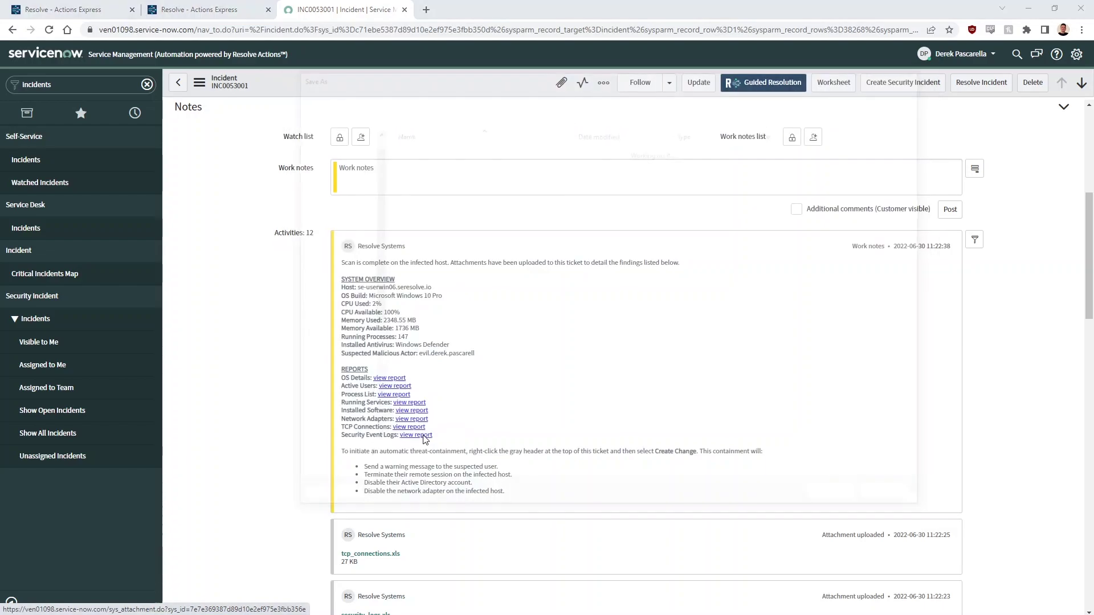
click(57, 599)
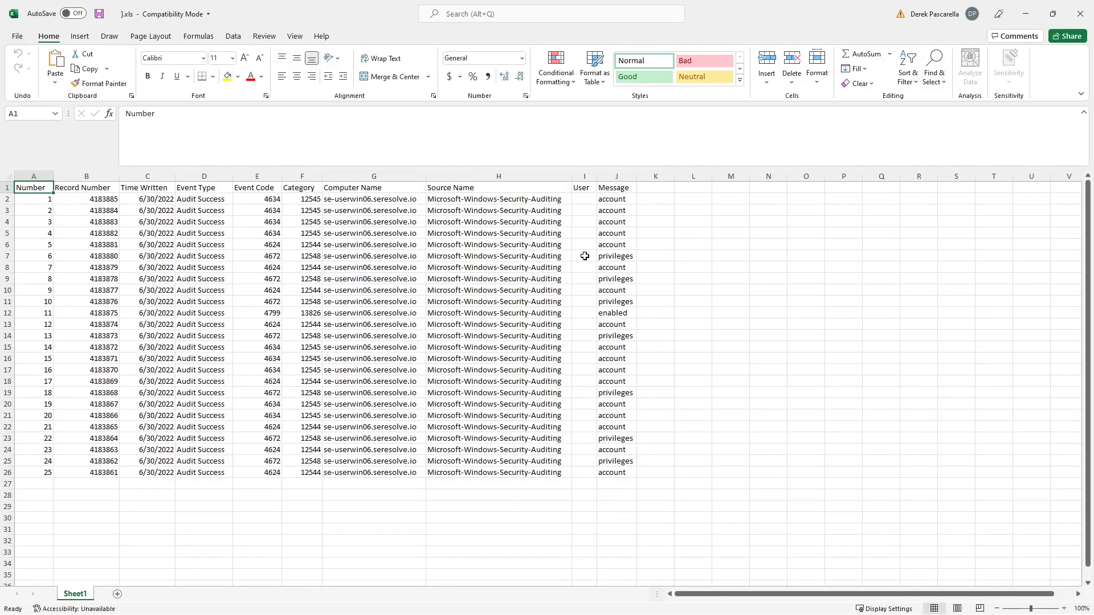
click(524, 200)
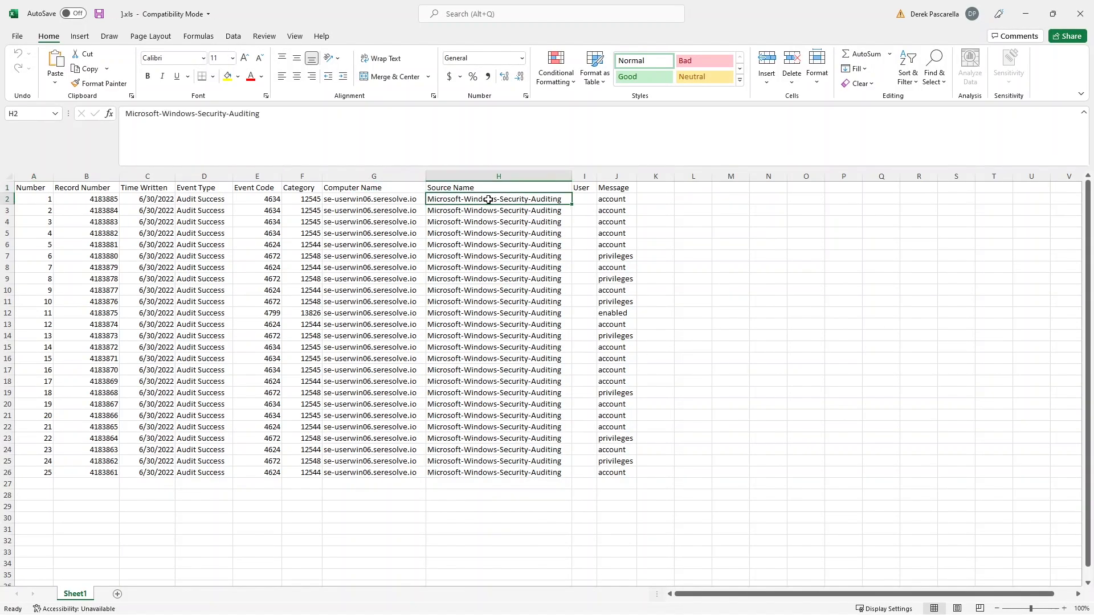
click(372, 198)
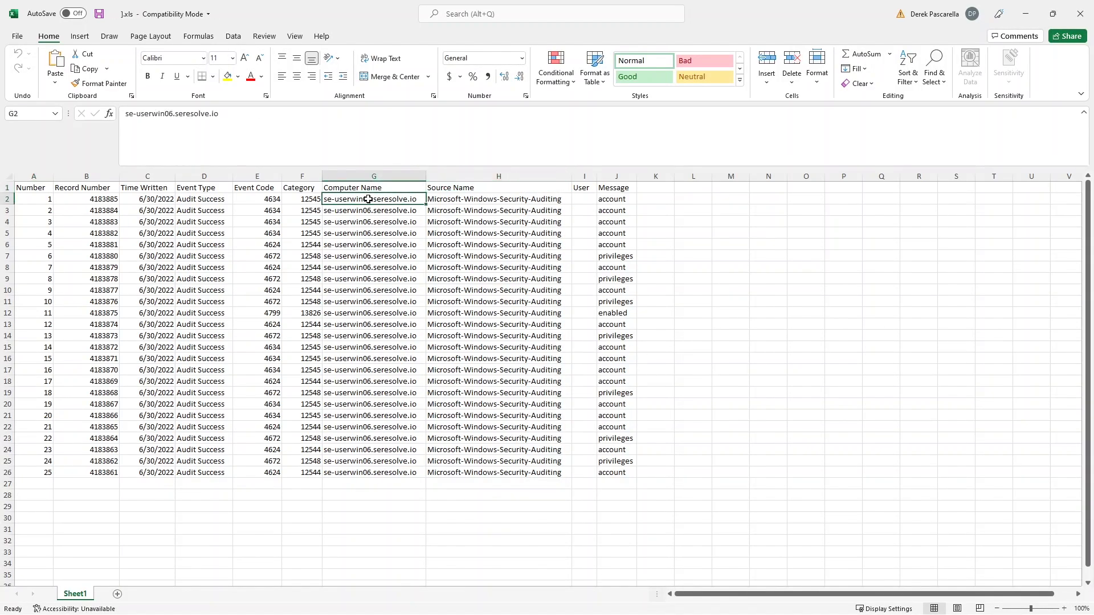
click(609, 198)
drag(1053, 166, 1048, 259)
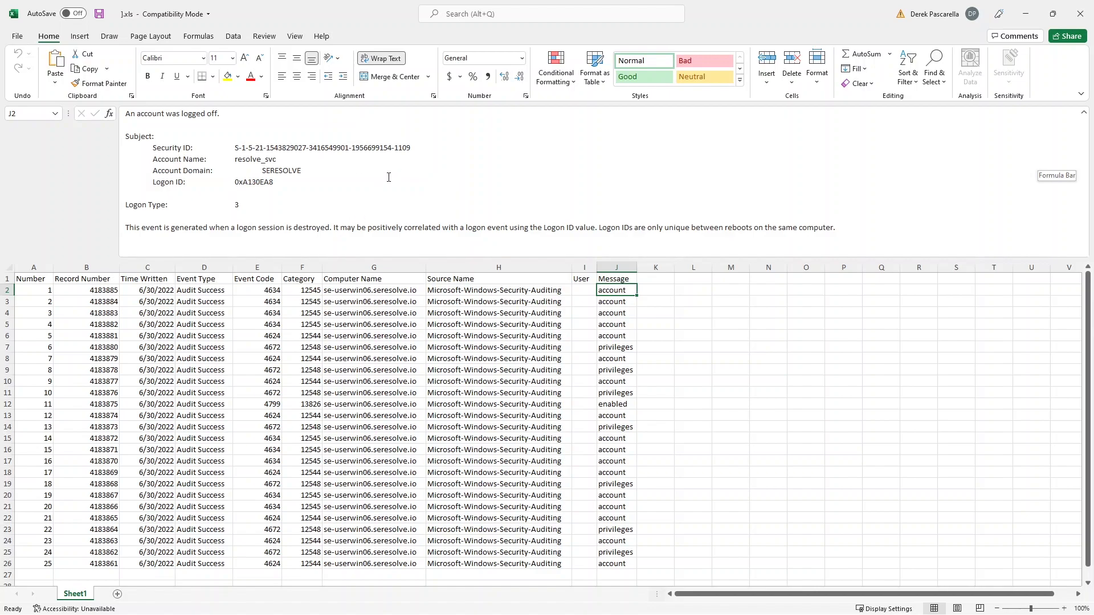
click(1080, 13)
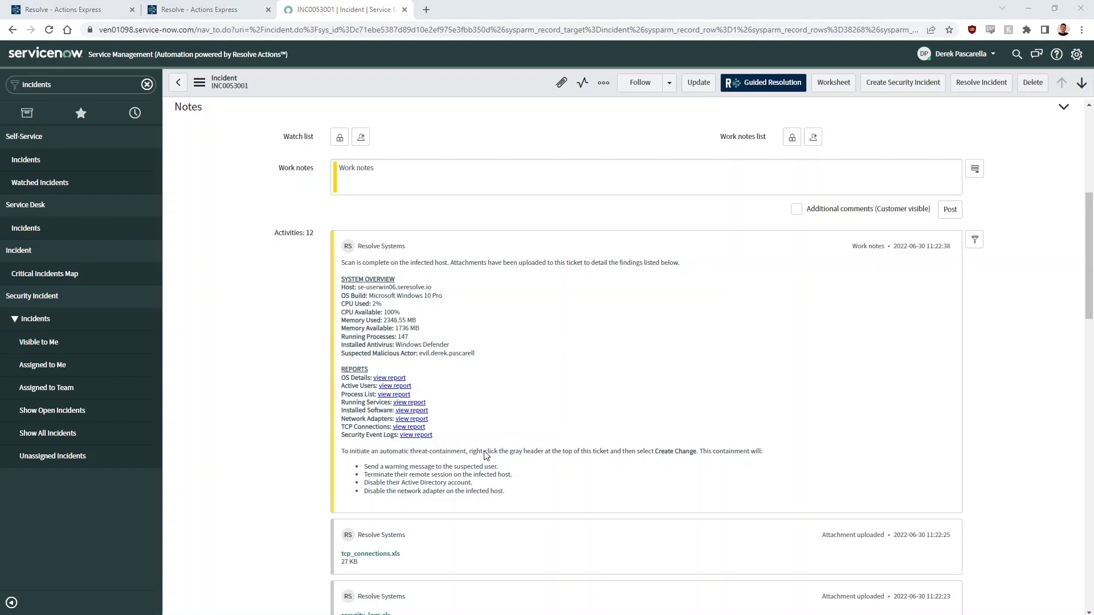
Create a change from the incident and review the activity notes on the new change request
right_click(485, 93)
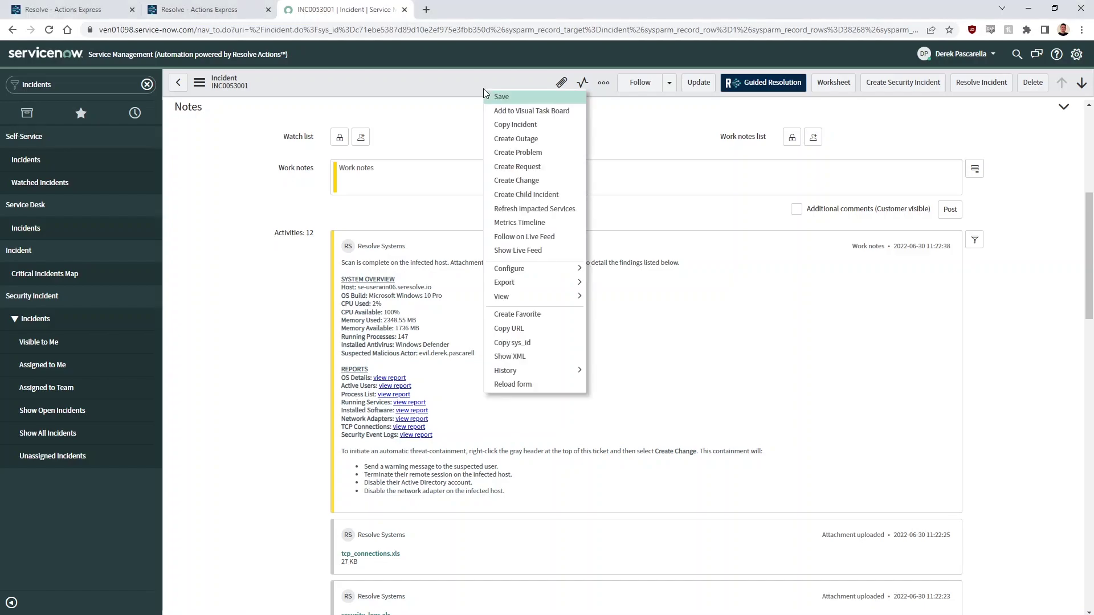
click(547, 182)
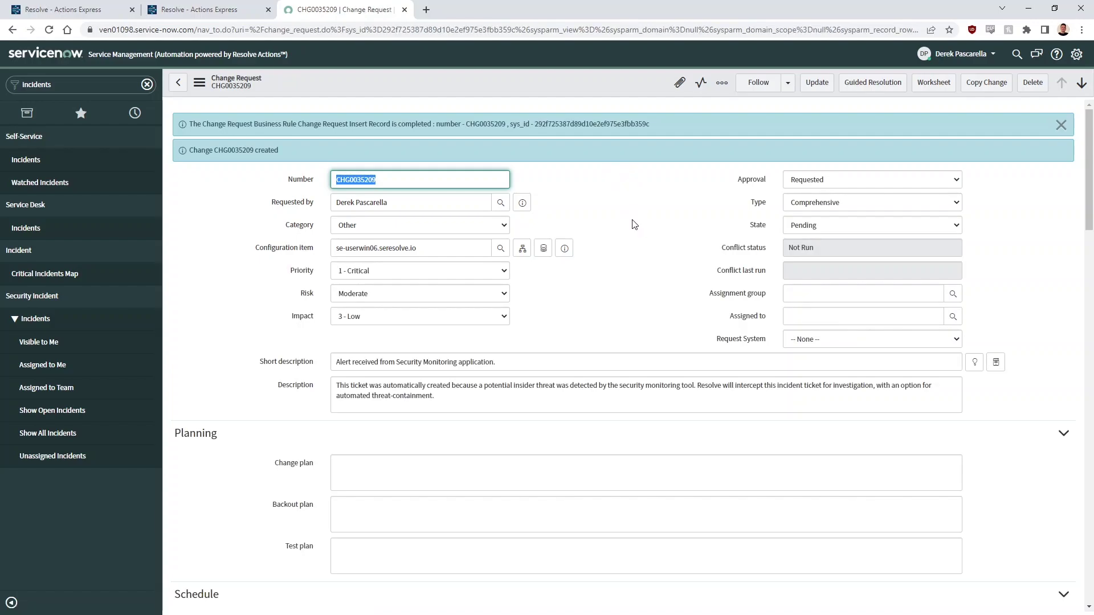
scroll(632, 224, down, 6)
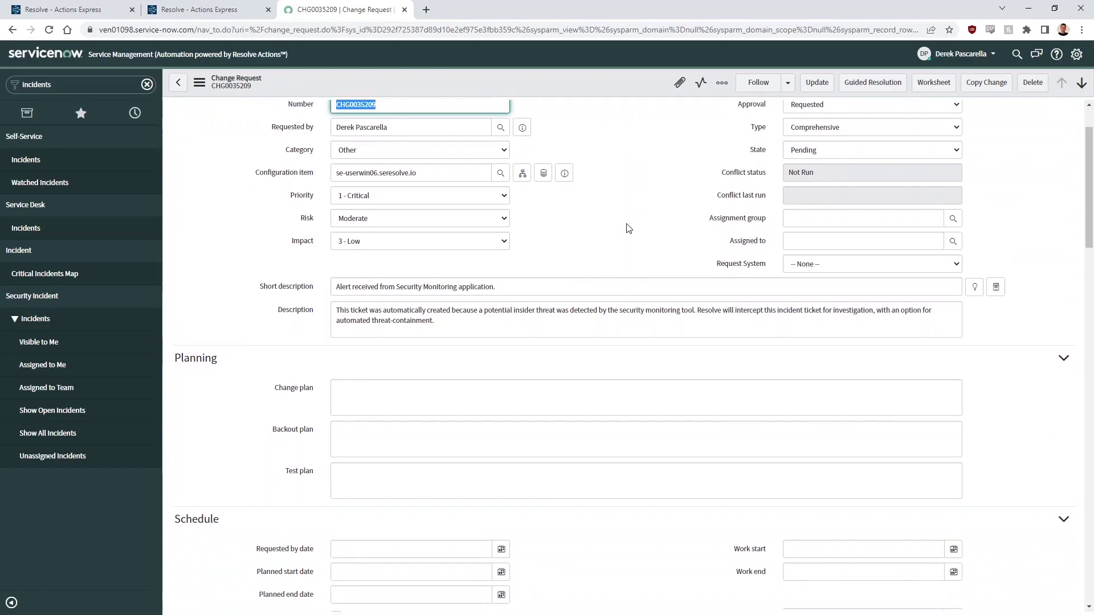
scroll(625, 224, down, 7)
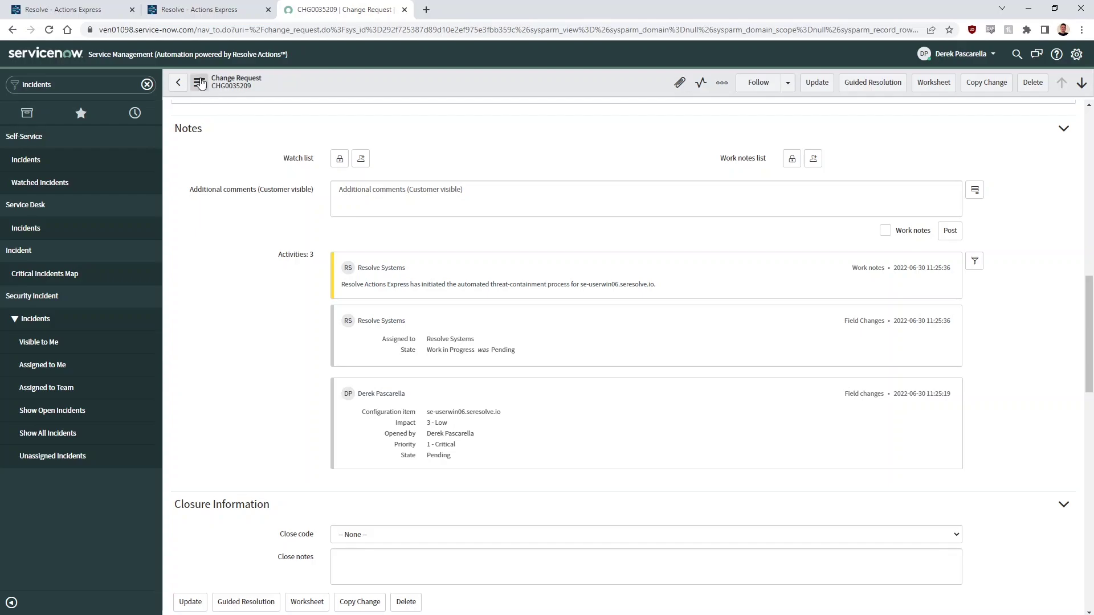
Return to Ayehu LIVE in Actions Express and open the running Windows threat containment workflow in the Audit Trail
click(202, 10)
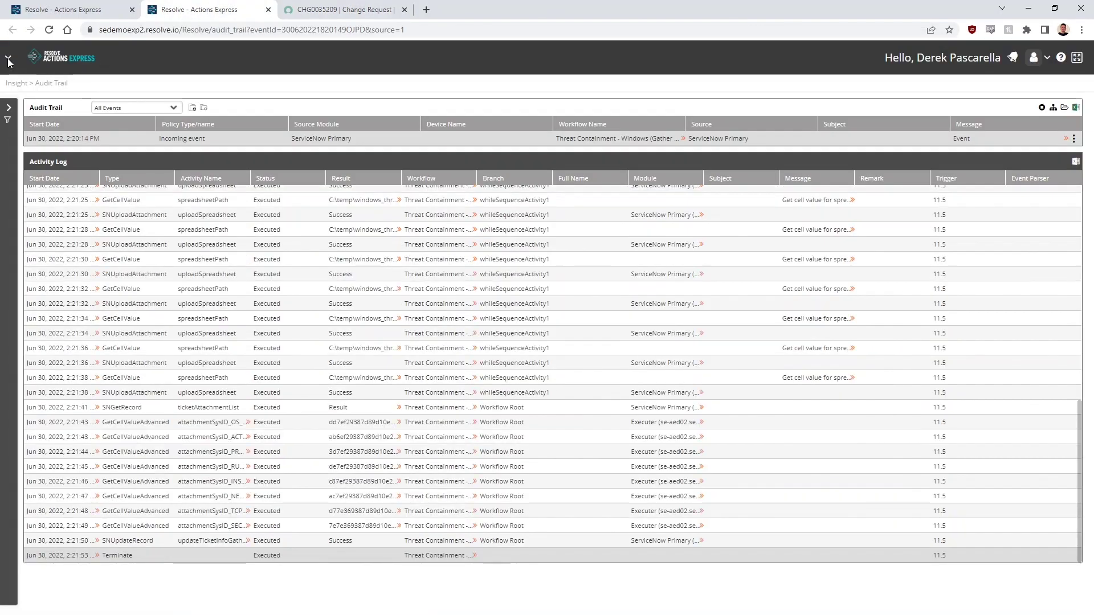
click(9, 60)
click(39, 113)
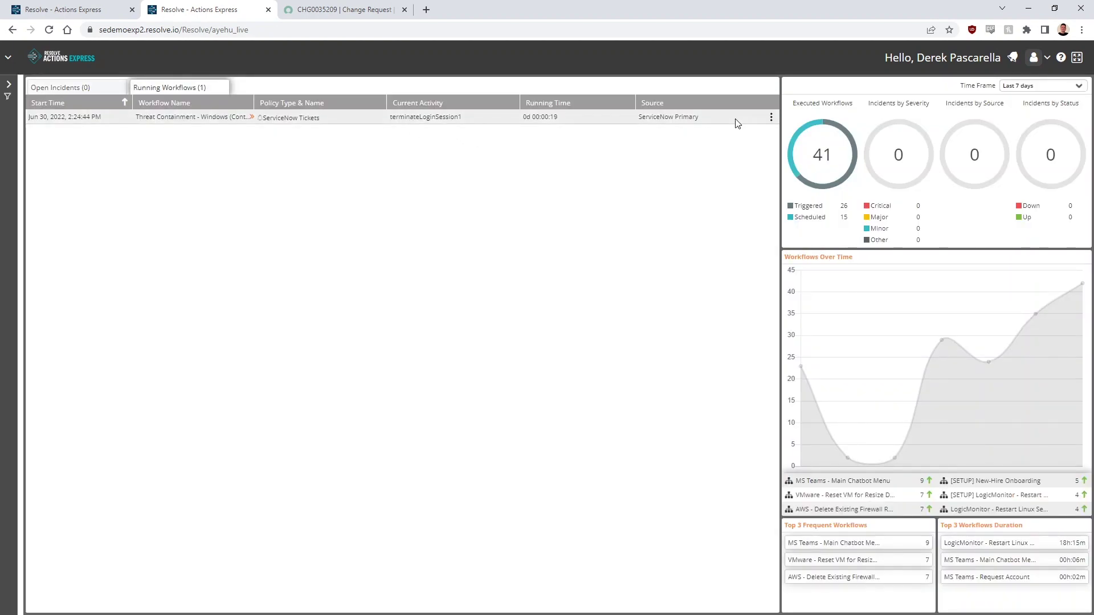
click(772, 120)
click(711, 166)
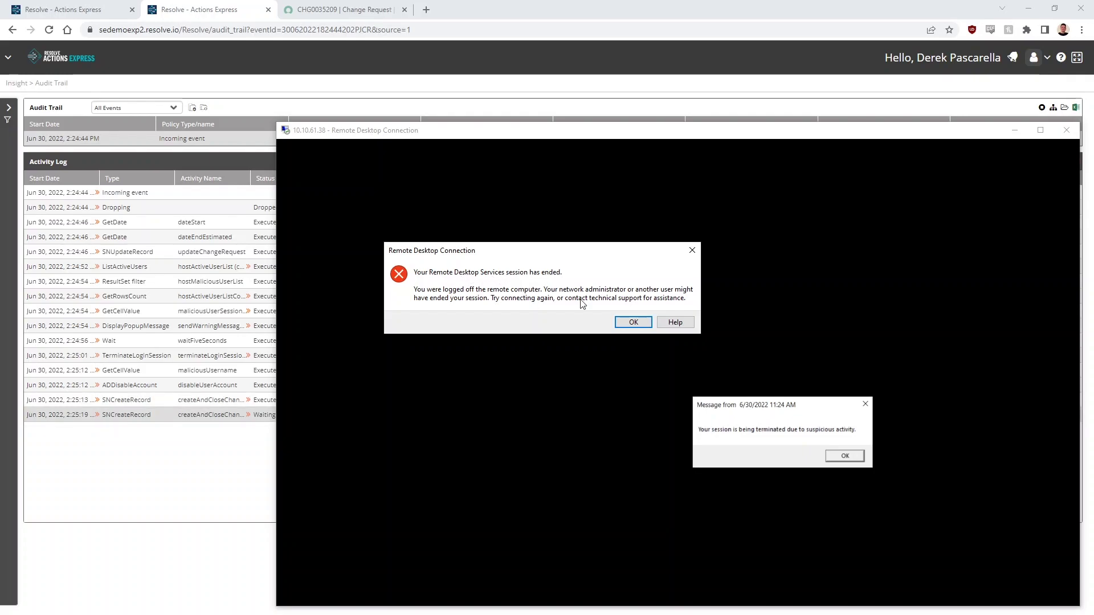
Dismiss the ended remote session, try to reconnect to 10.10.61.38 with the suspected user's password, and cancel the connection
click(633, 323)
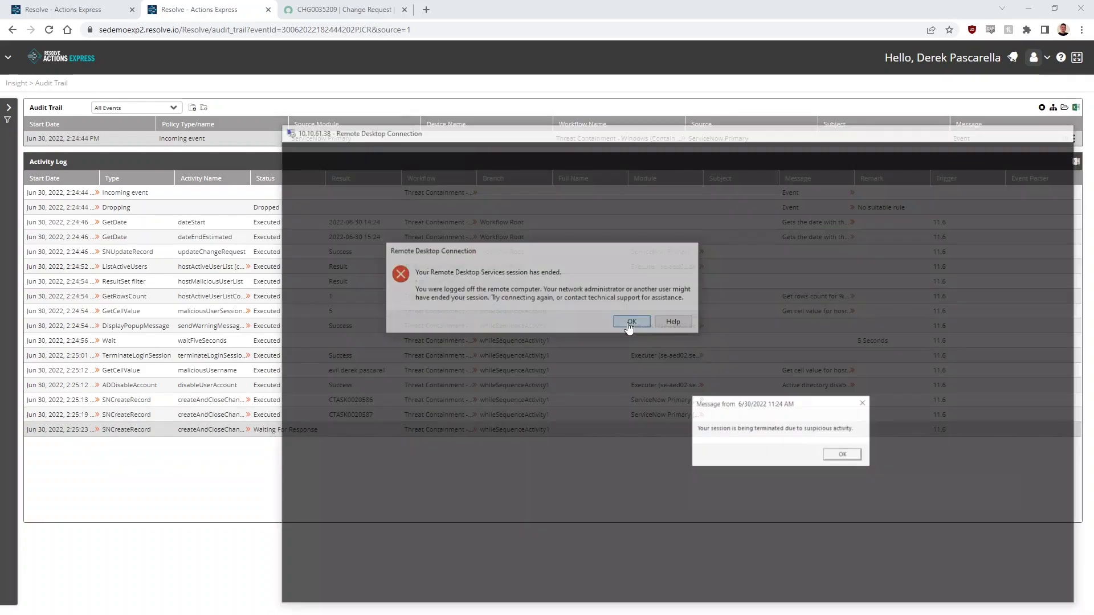
click(320, 227)
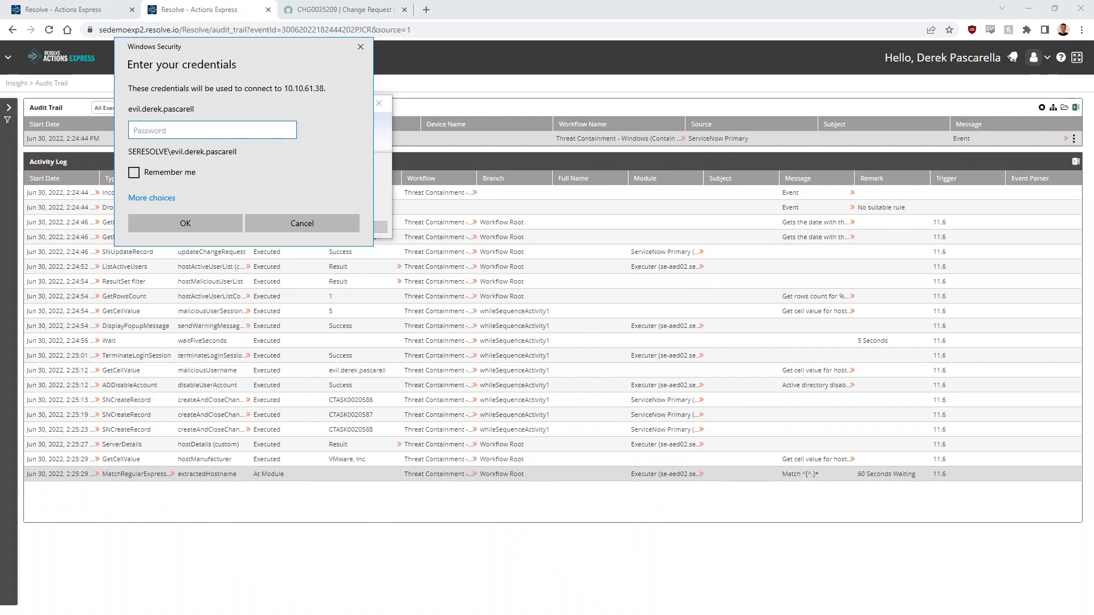
click(267, 126)
text(••••••••)
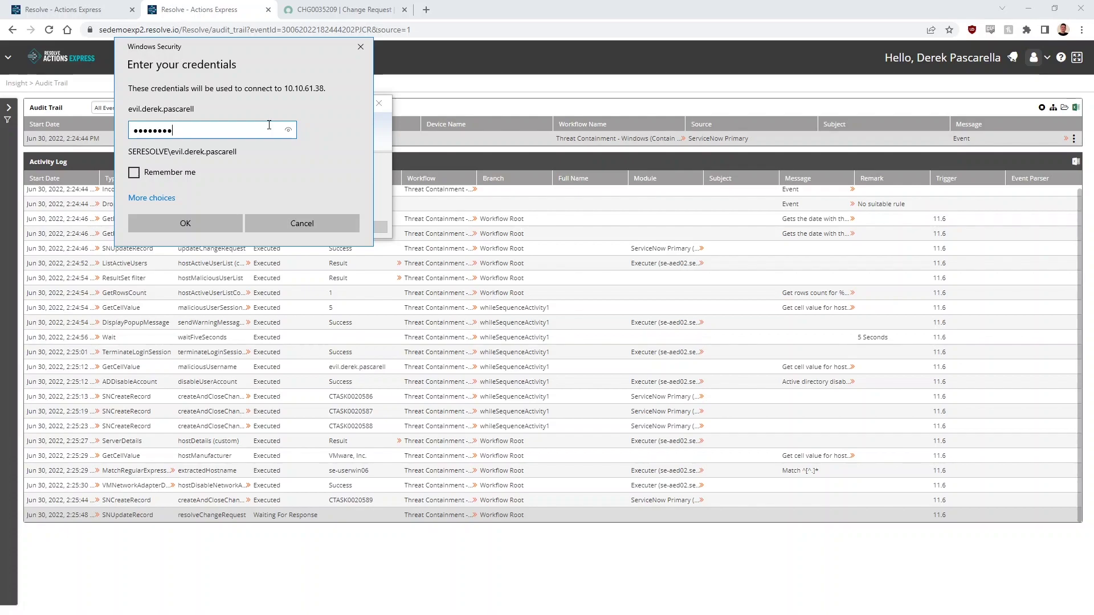
key(ctrl+a)
text(•••••••••)
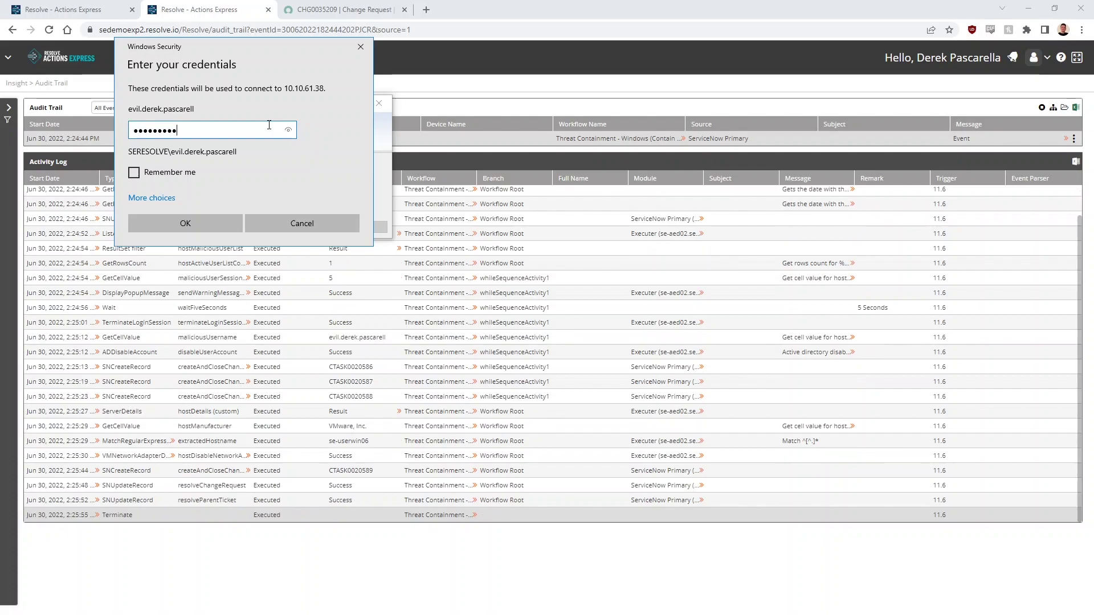
key(Return)
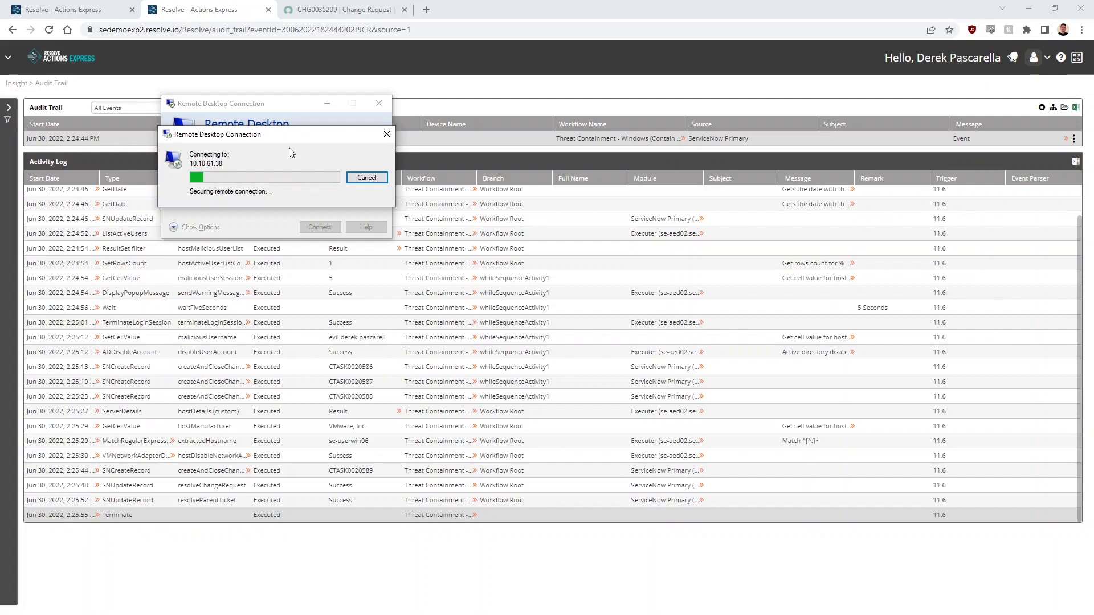
click(372, 180)
Switch to the ServiceNow change request and review its activity notes and closure information
click(357, 10)
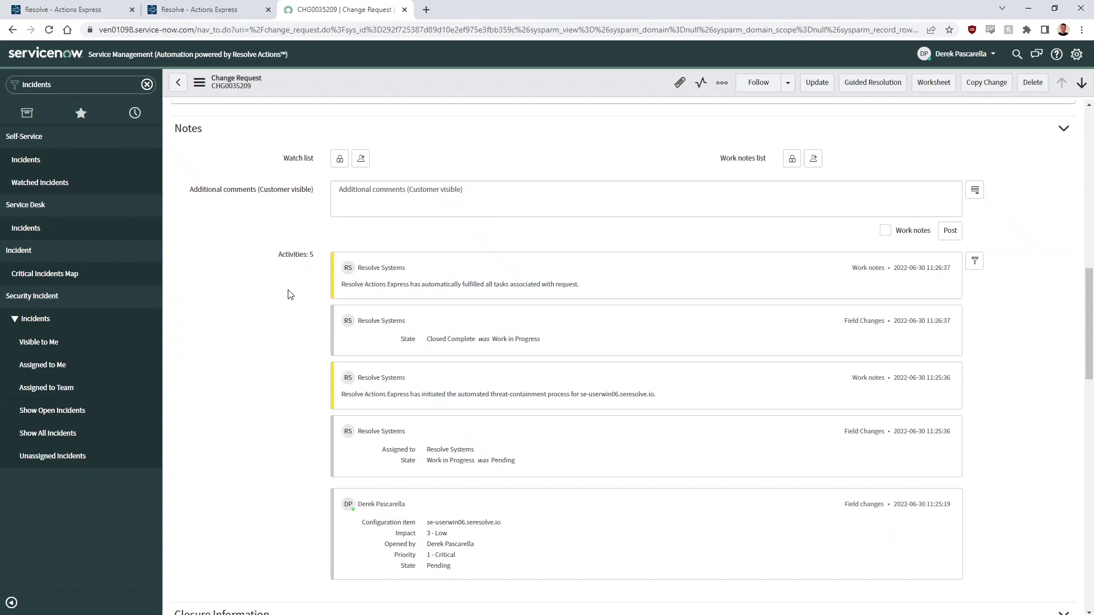
scroll(294, 292, down, 15)
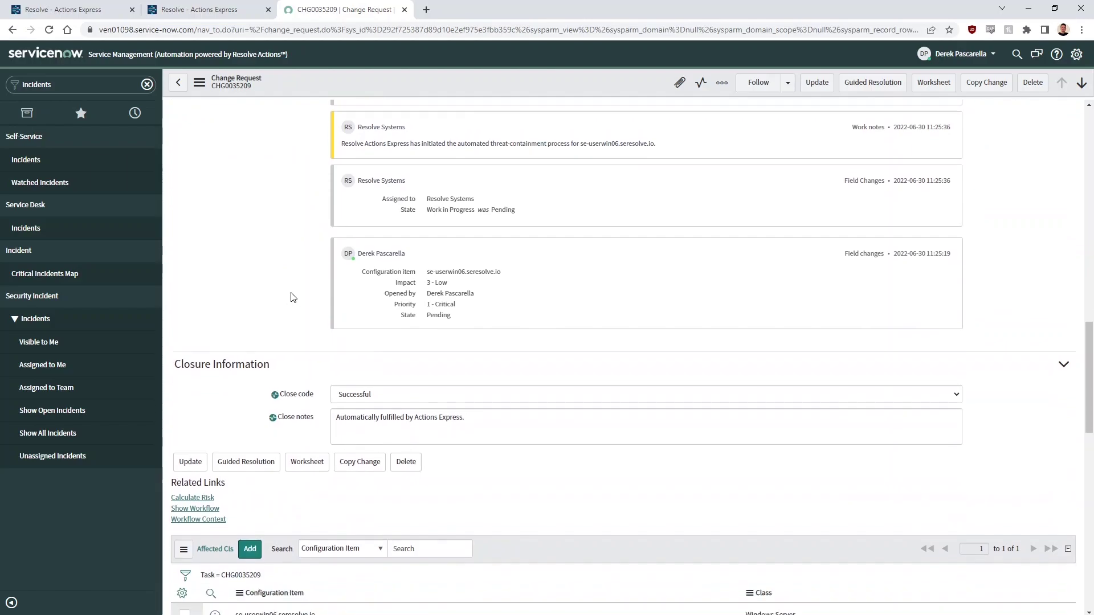
Refresh the Change Tasks list on the change request
scroll(296, 292, down, 4)
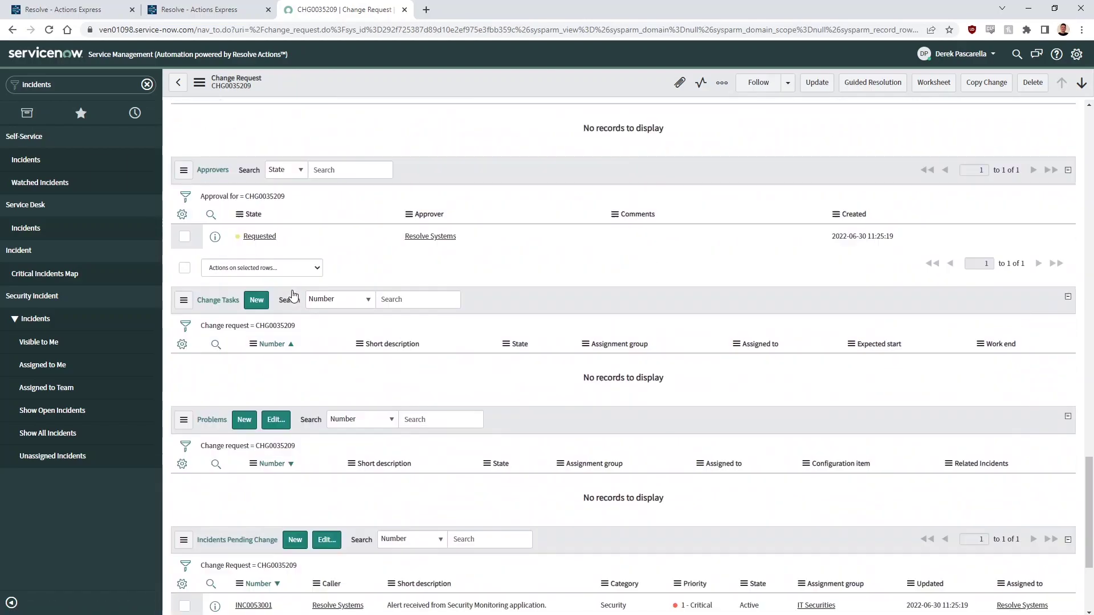
click(183, 268)
click(217, 295)
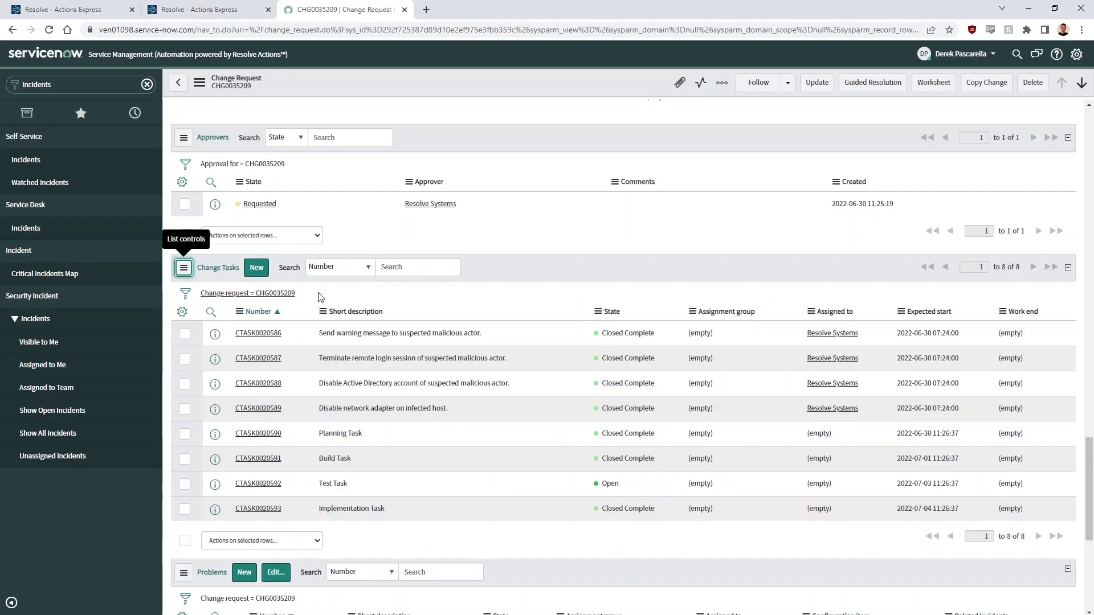
scroll(359, 319, down, 1)
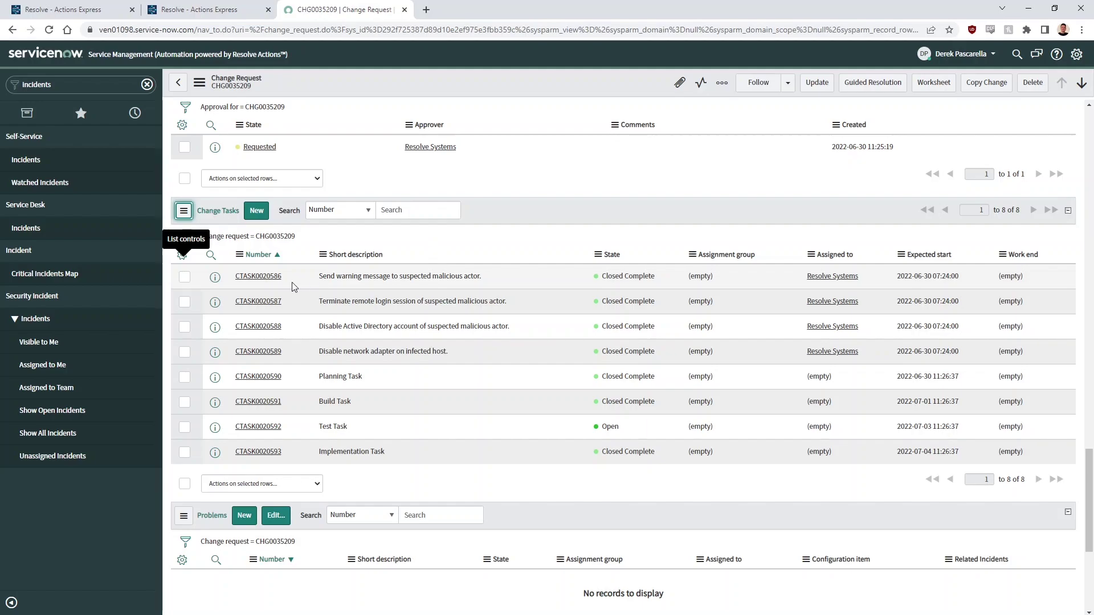
Open the four change tasks assigned to Resolve Systems in separate tabs and review the warning message task's work notes
middle_click(266, 279)
middle_click(263, 327)
middle_click(272, 352)
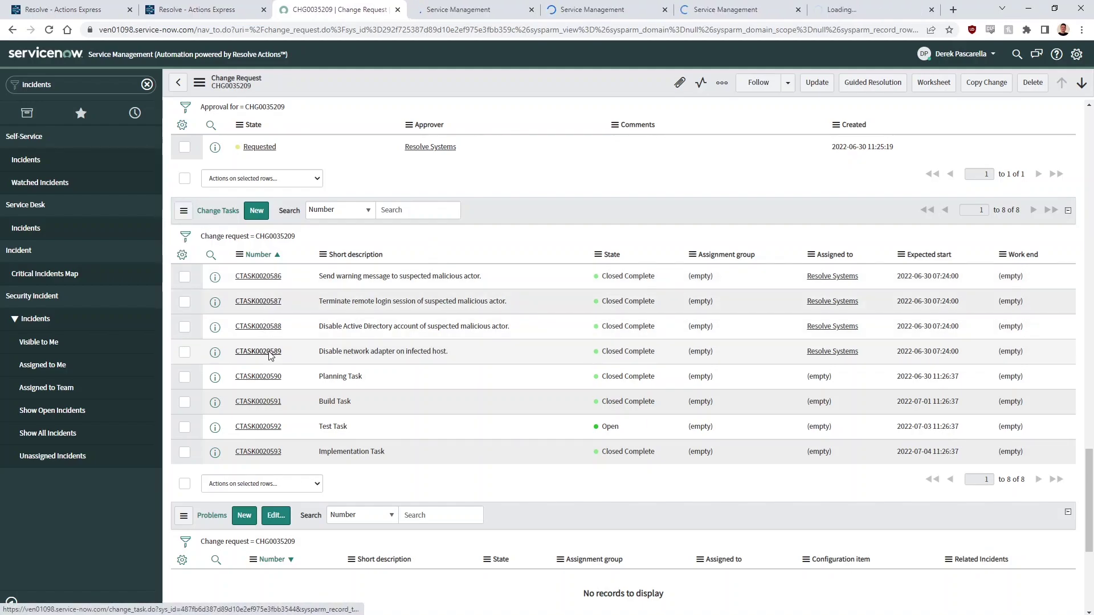
click(467, 10)
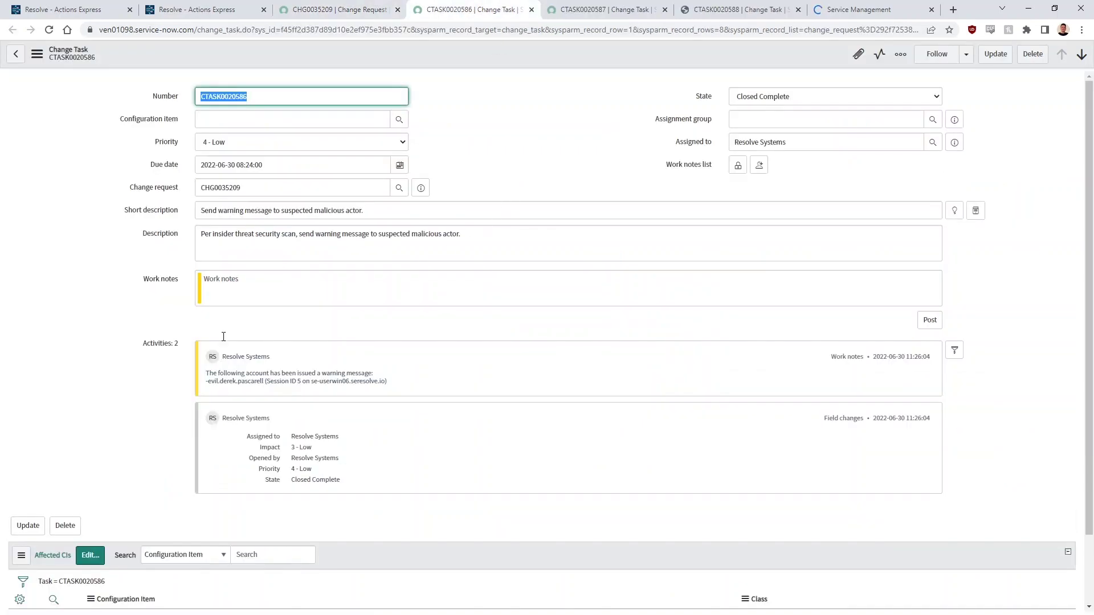
click(145, 387)
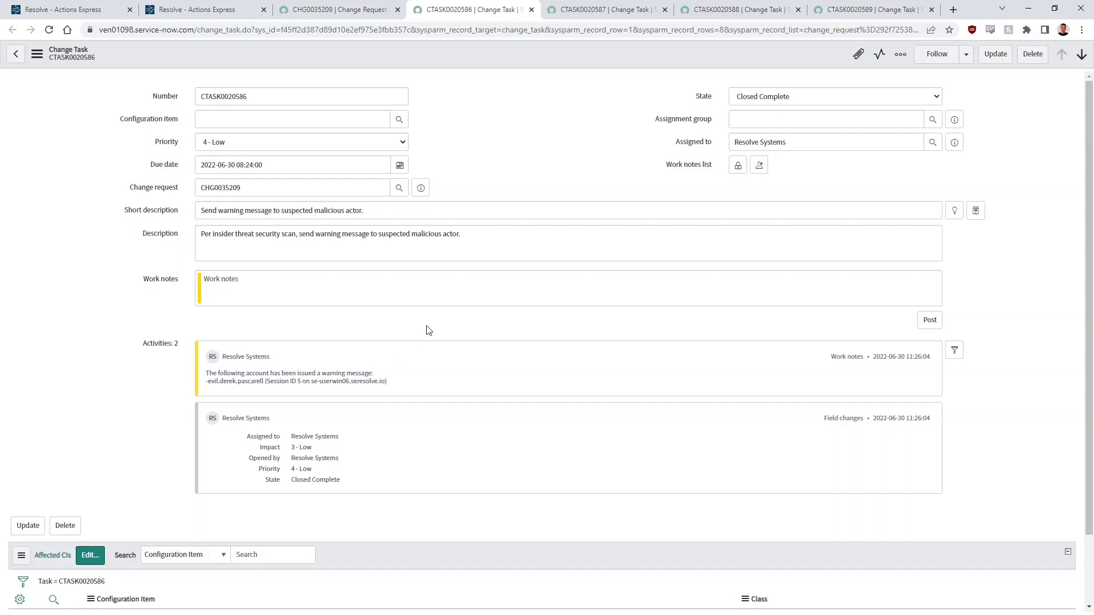
Review the session termination, Active Directory account and network adapter tasks in turn, closing each task tab
middle_click(472, 14)
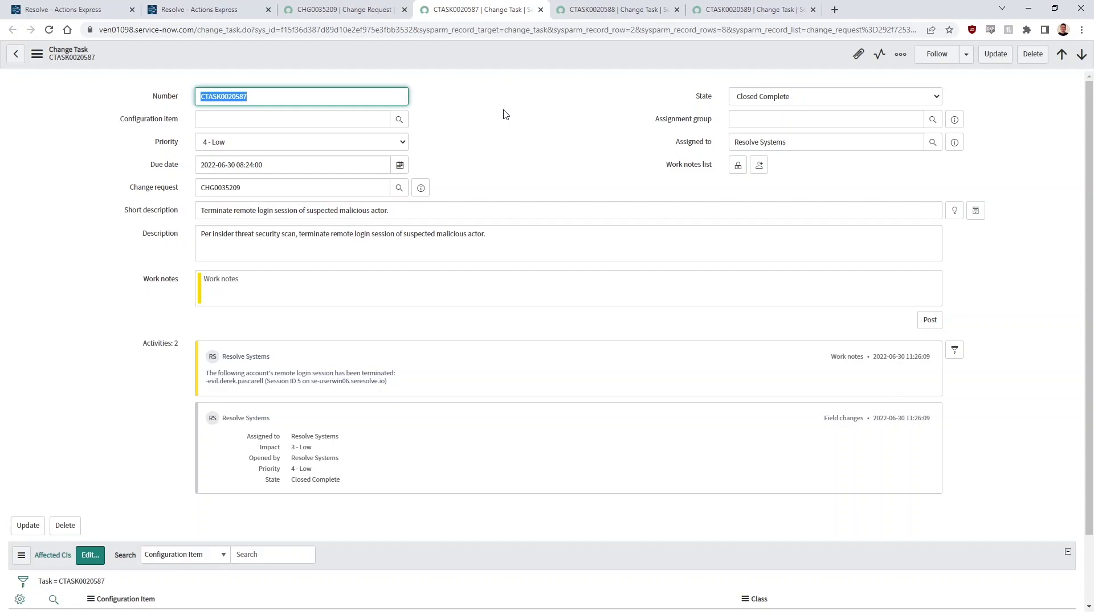
middle_click(507, 14)
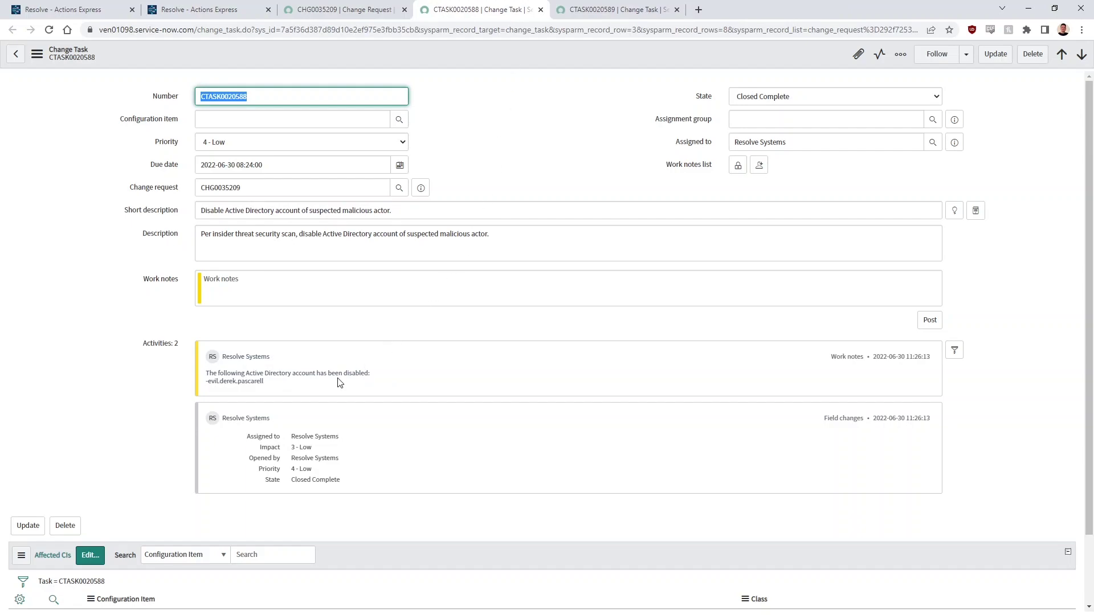
key(ctrl+w)
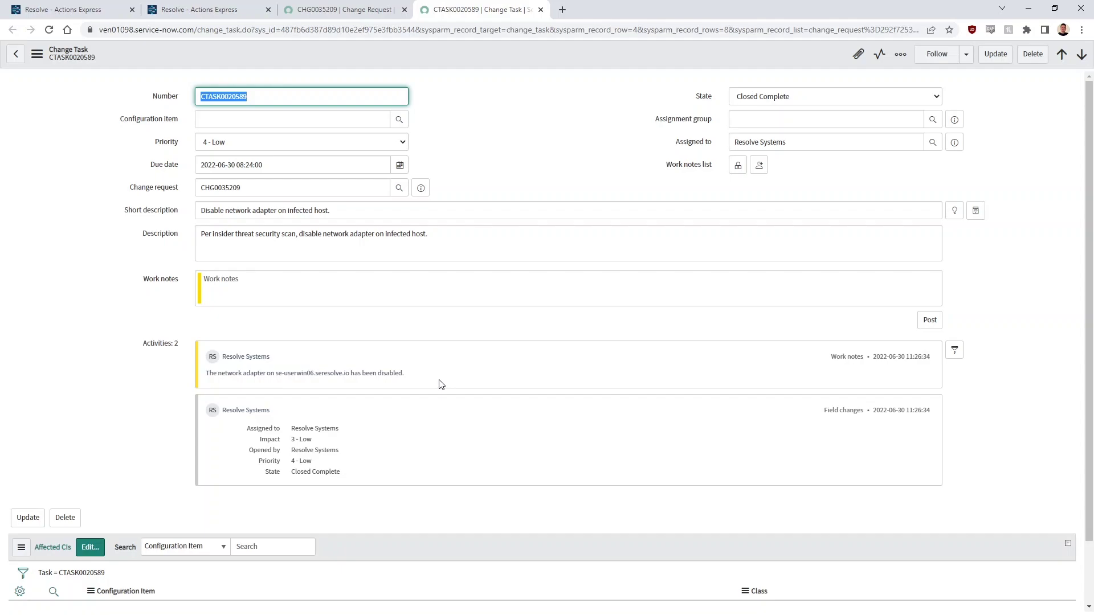
key(ctrl+w)
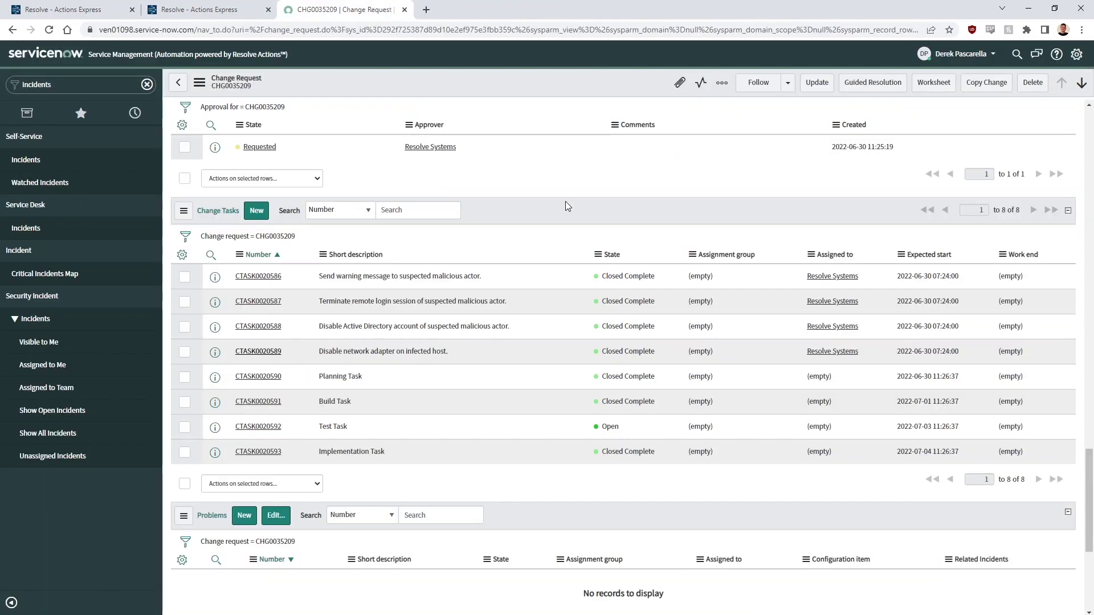
Close the change request and Audit Trail tabs, and switch to the second threat workflow in the Actions Express Workflow Designer
key(ctrl+w)
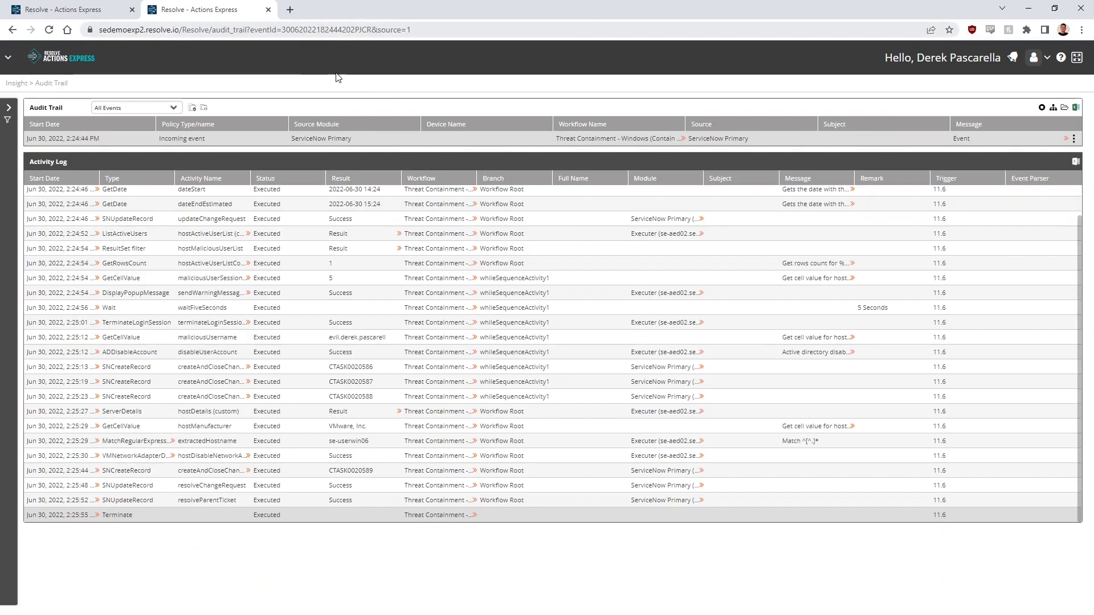
key(ctrl+w)
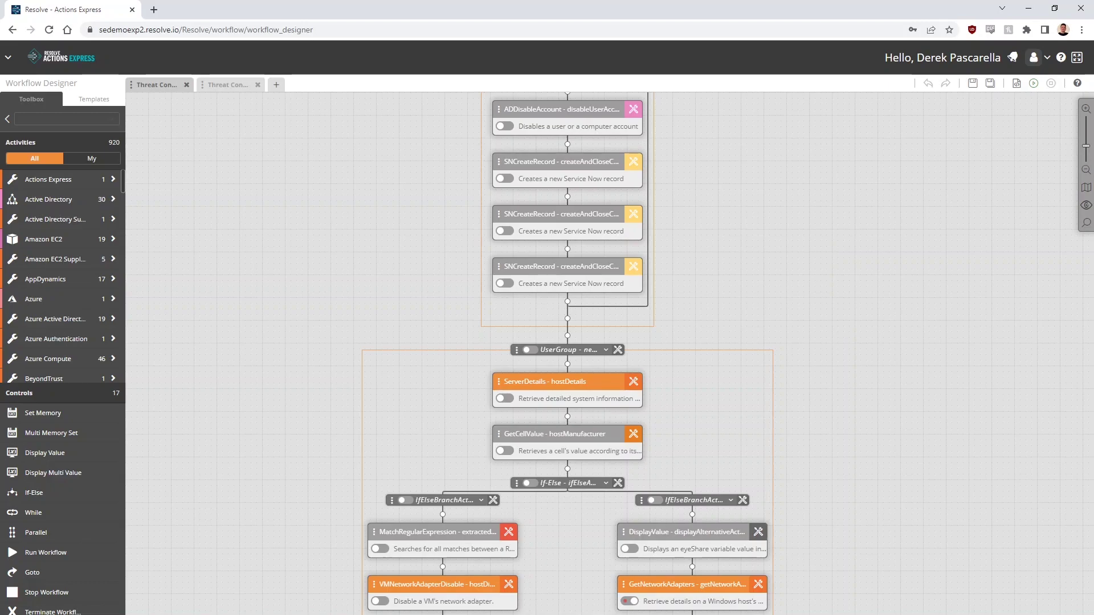
click(240, 85)
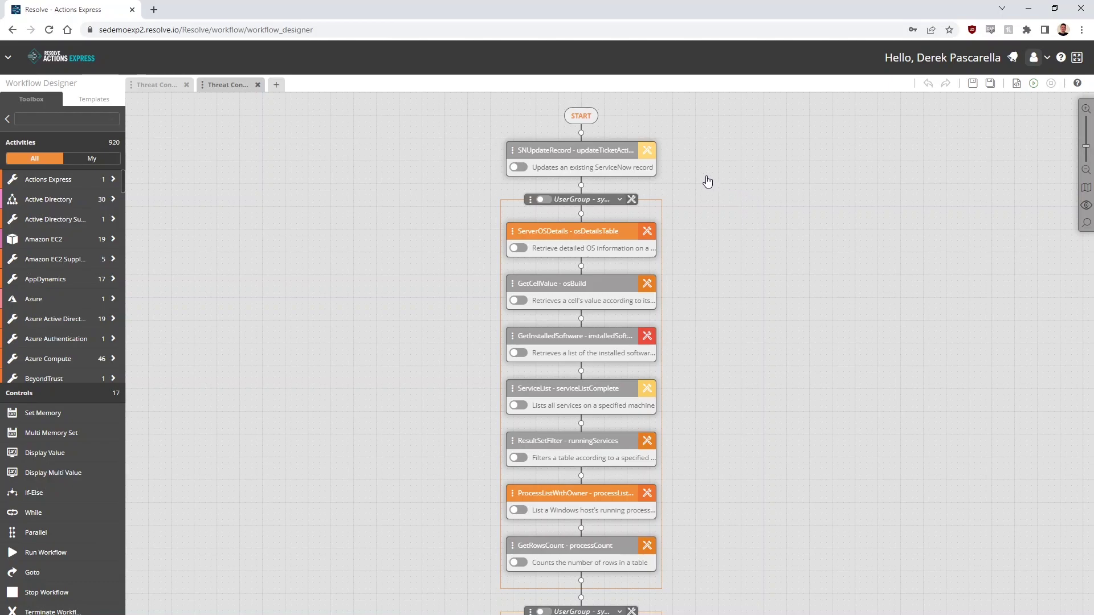
Open the settings of the updateTicketActive activity and examine the ServiceNow form names available to it
click(648, 152)
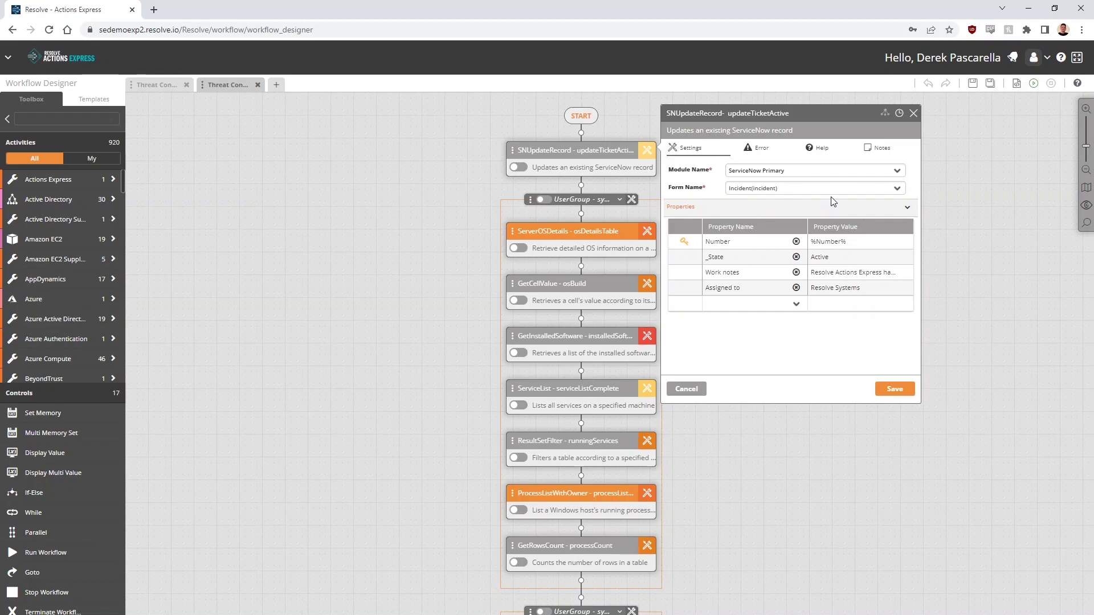
click(768, 188)
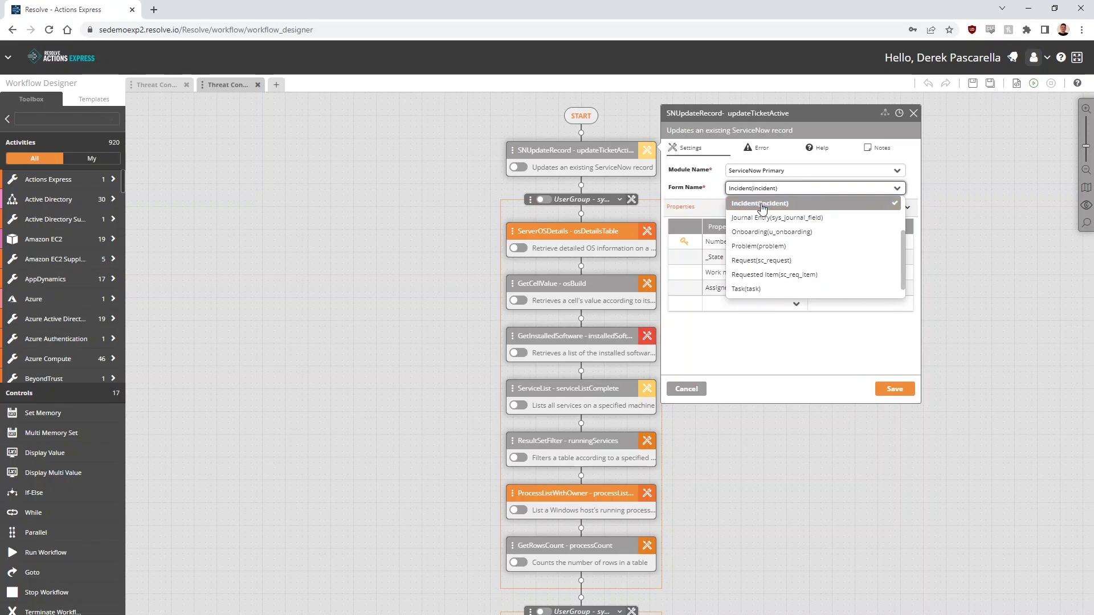
click(713, 201)
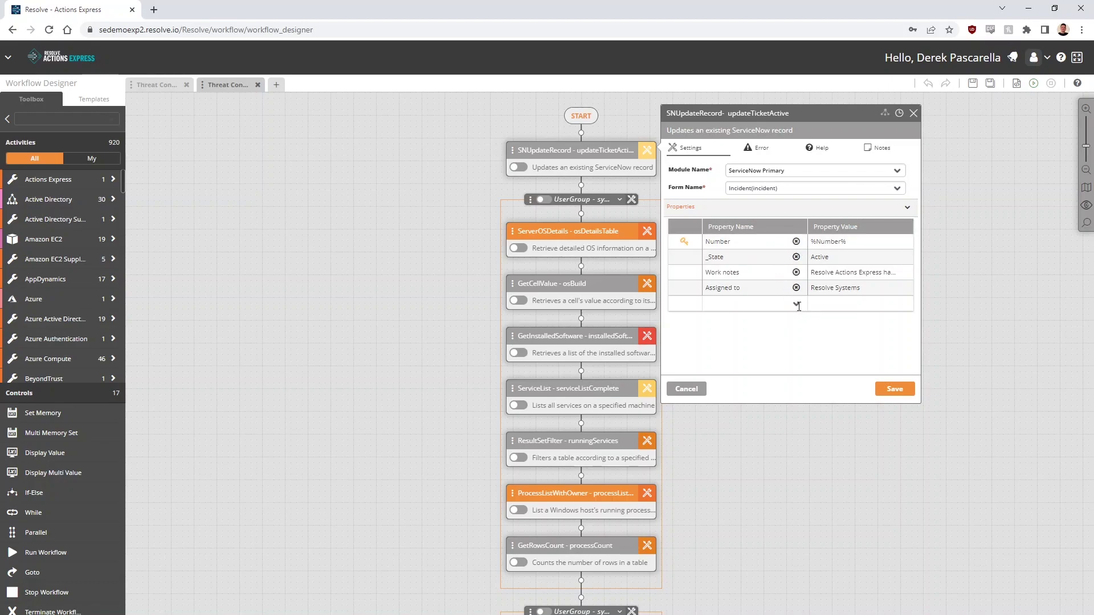
Try adding a Created by property to the updateTicketActive activity and discard the change
click(799, 307)
scroll(804, 333, down, 3)
drag(804, 333, 804, 350)
click(770, 359)
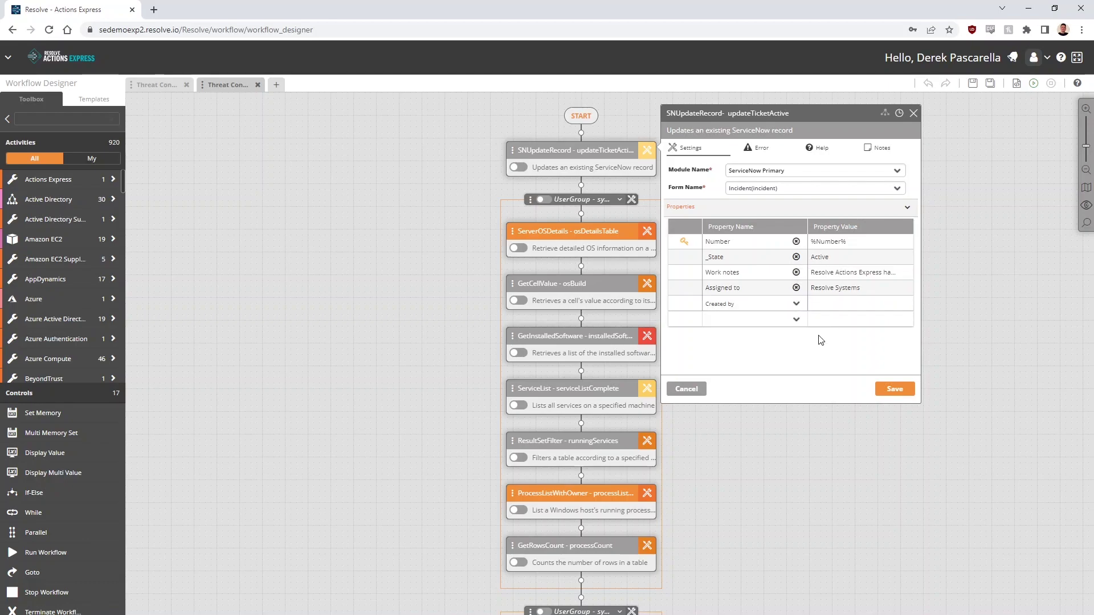
click(687, 389)
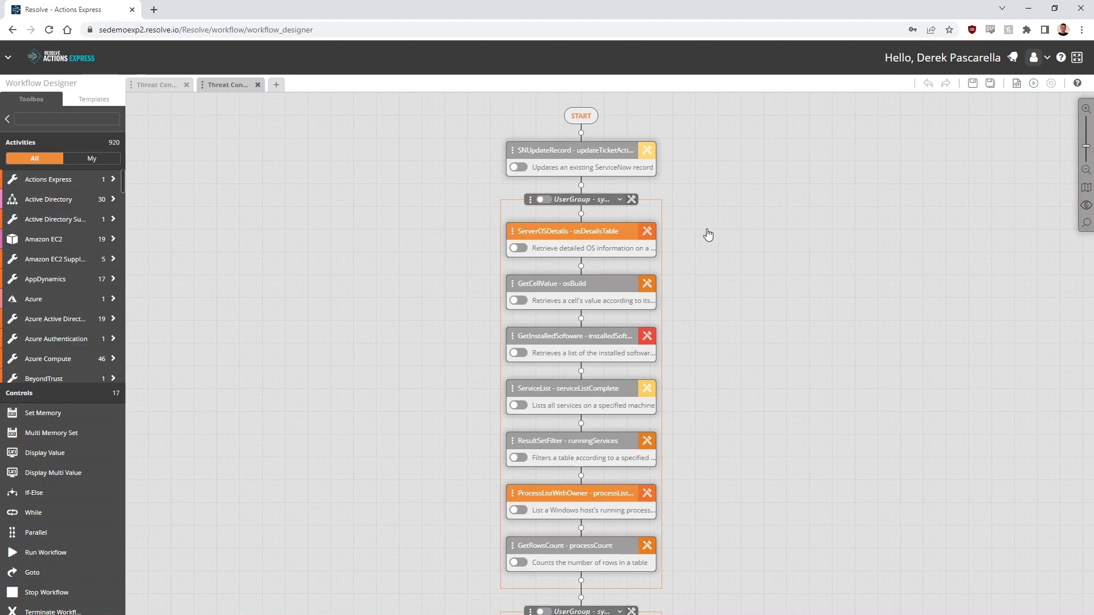
Examine the osDetailsTable activity's connection settings and the variables available for its host name
click(648, 232)
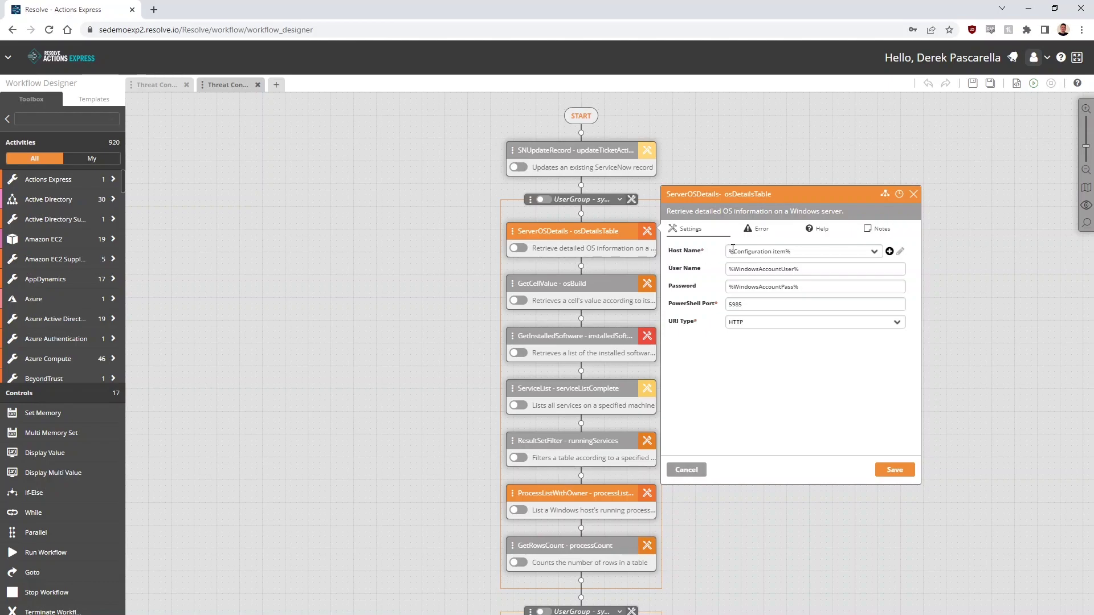
click(733, 250)
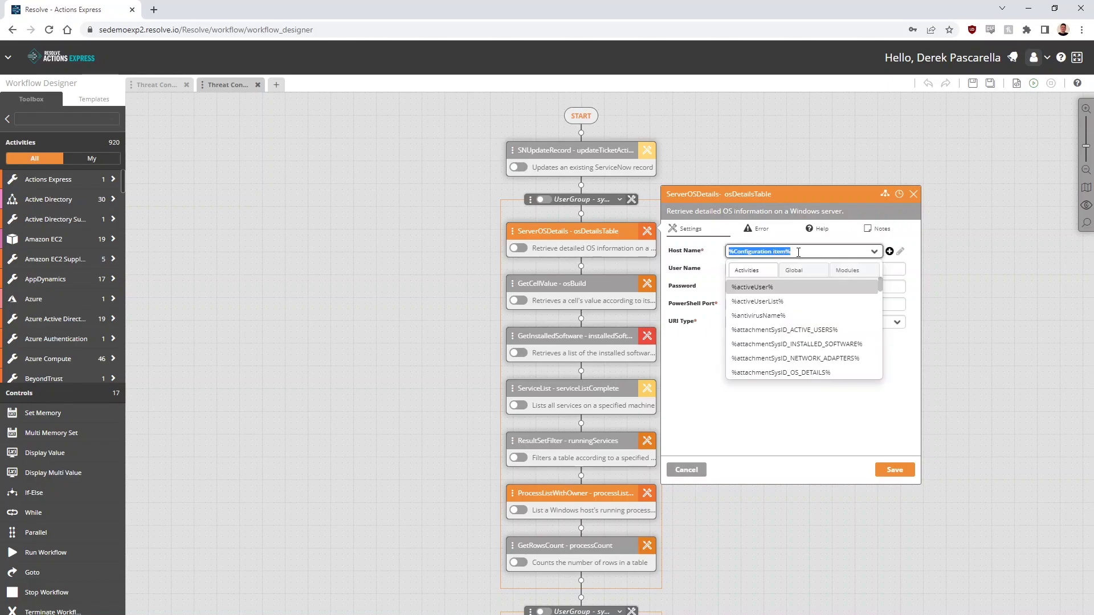
click(668, 259)
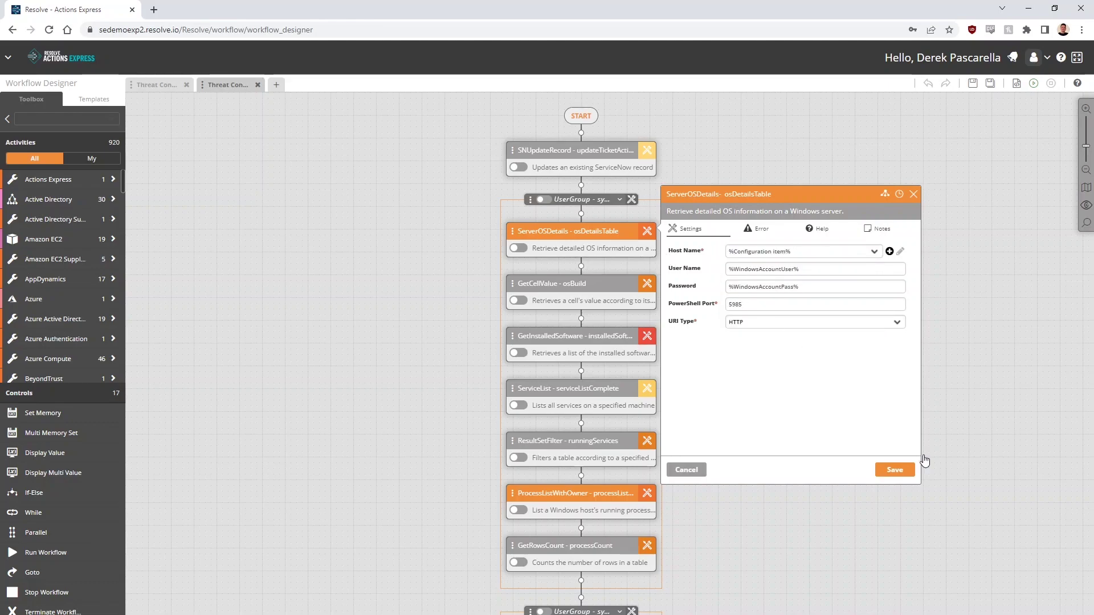
Review the settings of the GetInstalledSoftware and ServiceList activities
click(648, 338)
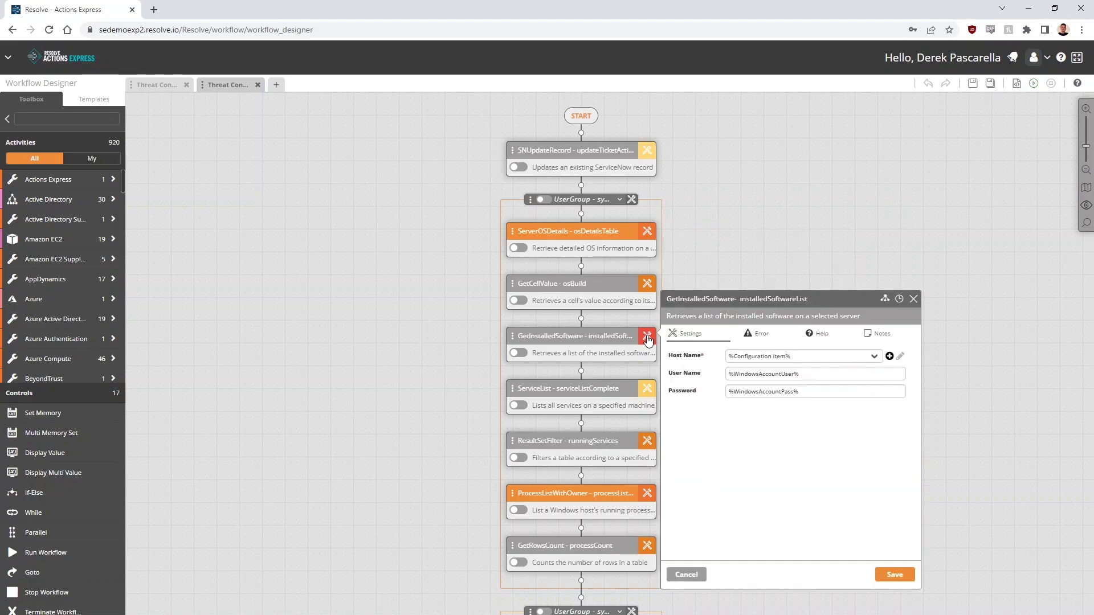
click(648, 338)
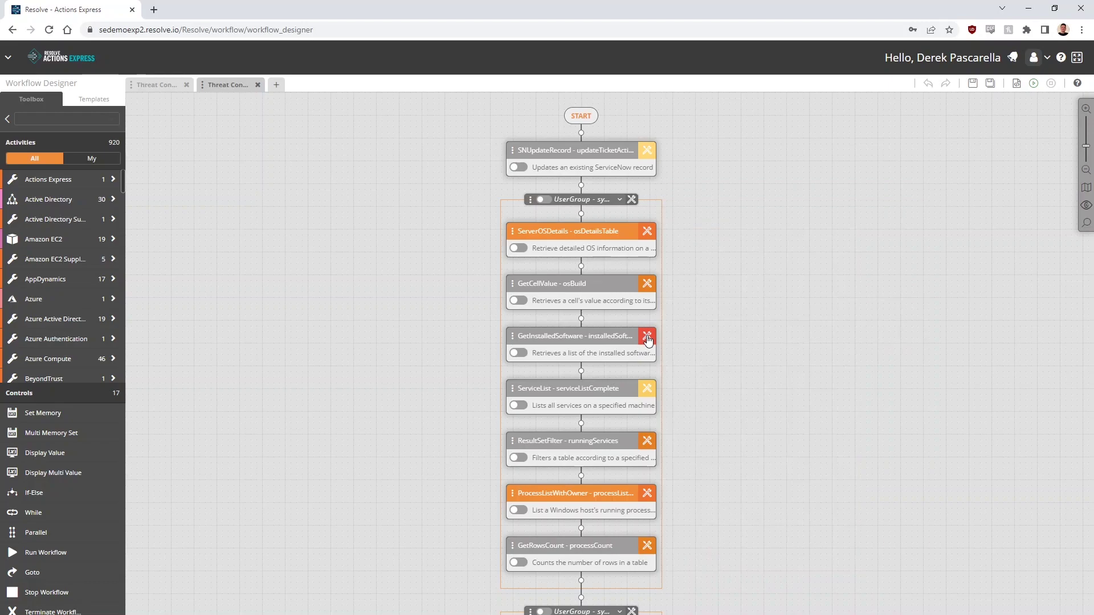
scroll(648, 333, down, 3)
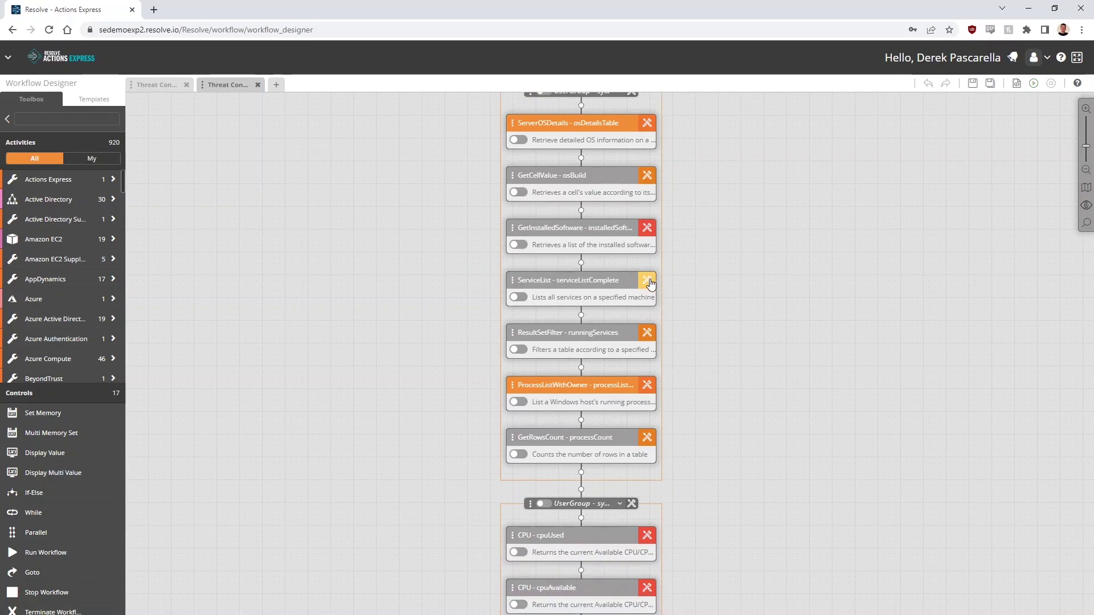
click(650, 284)
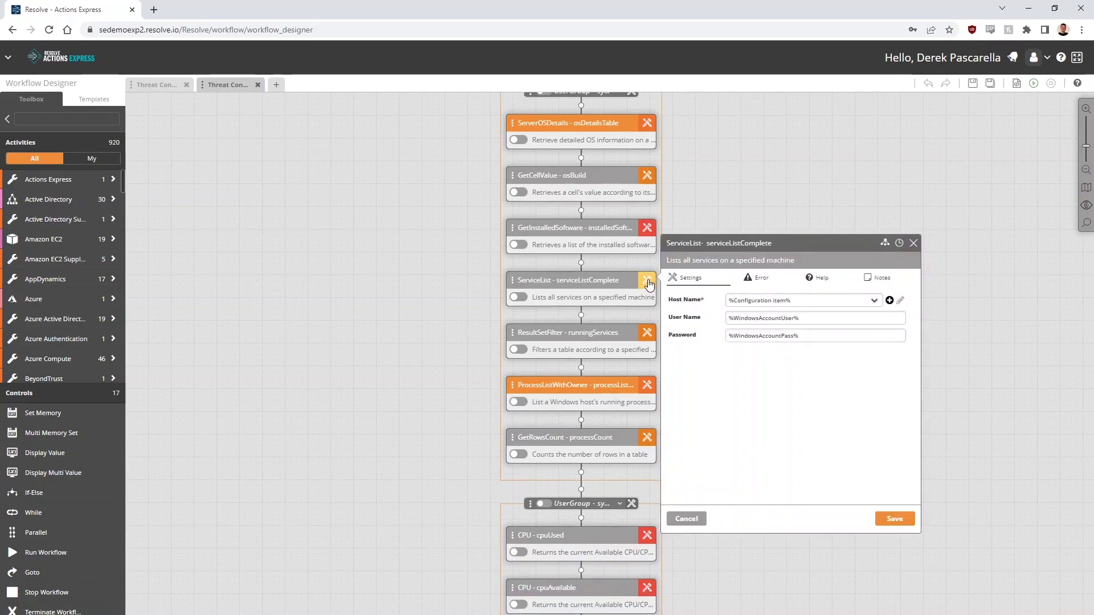
click(649, 283)
Review the settings of the cpuUsed and memoryUsed activities in the system performance group
scroll(689, 313, down, 3)
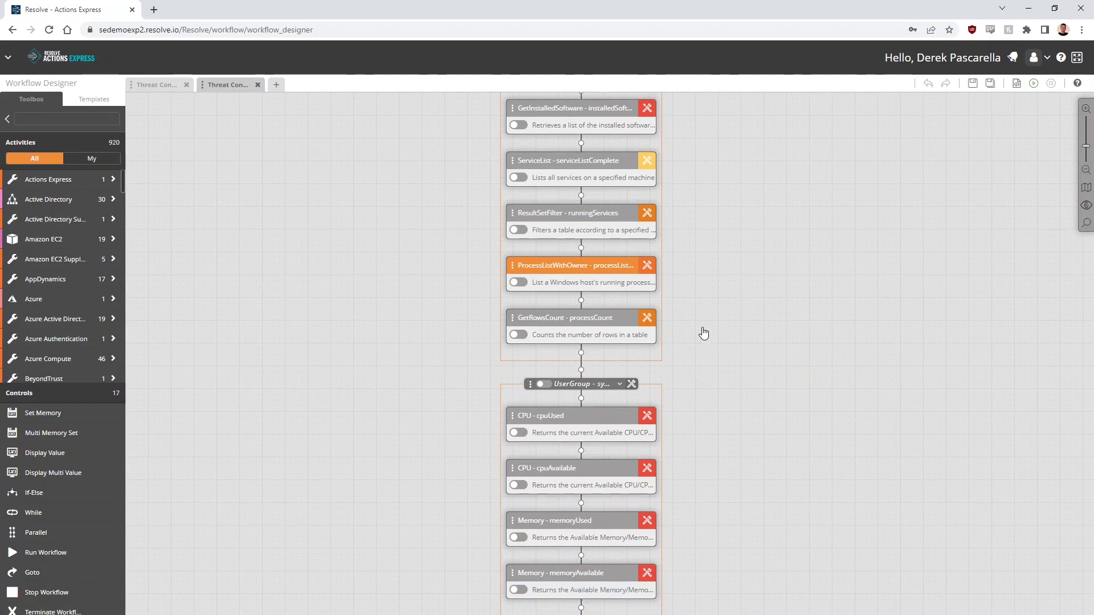
scroll(703, 335, down, 5)
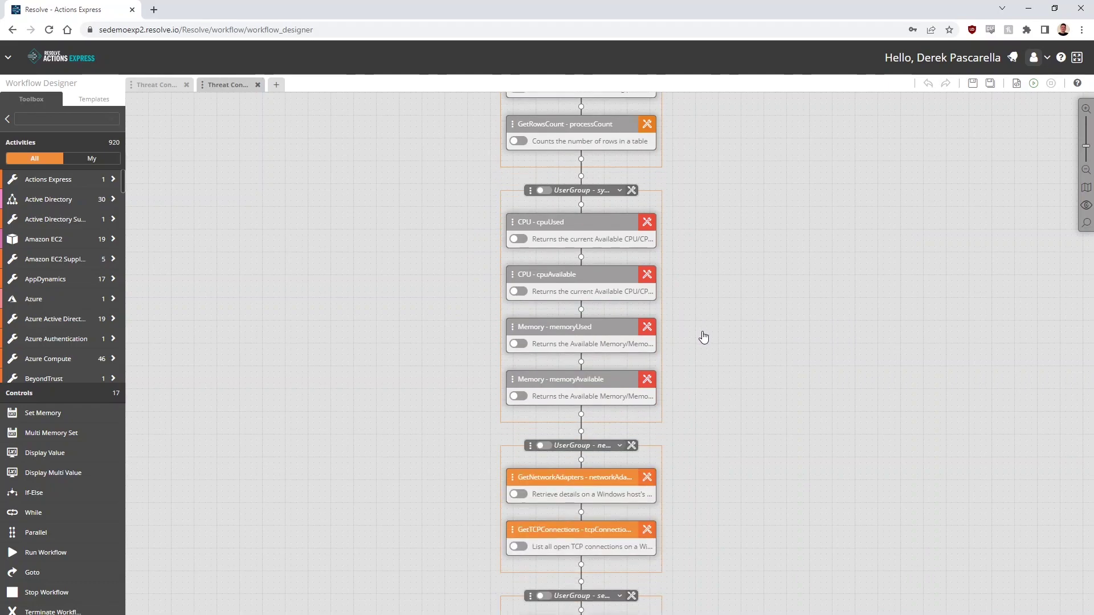
scroll(703, 338, down, 1)
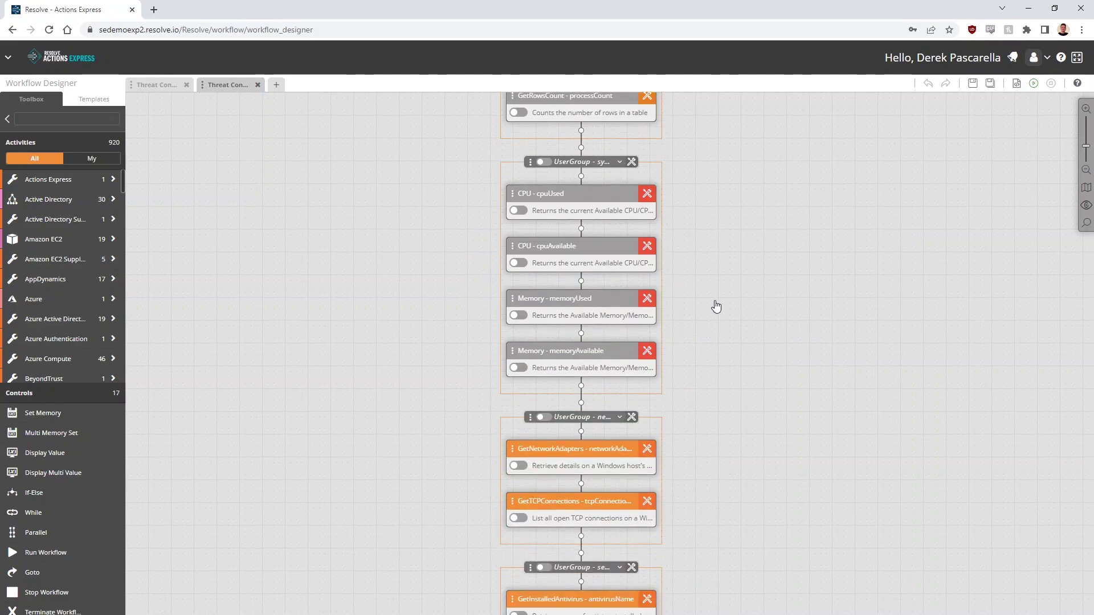
click(648, 194)
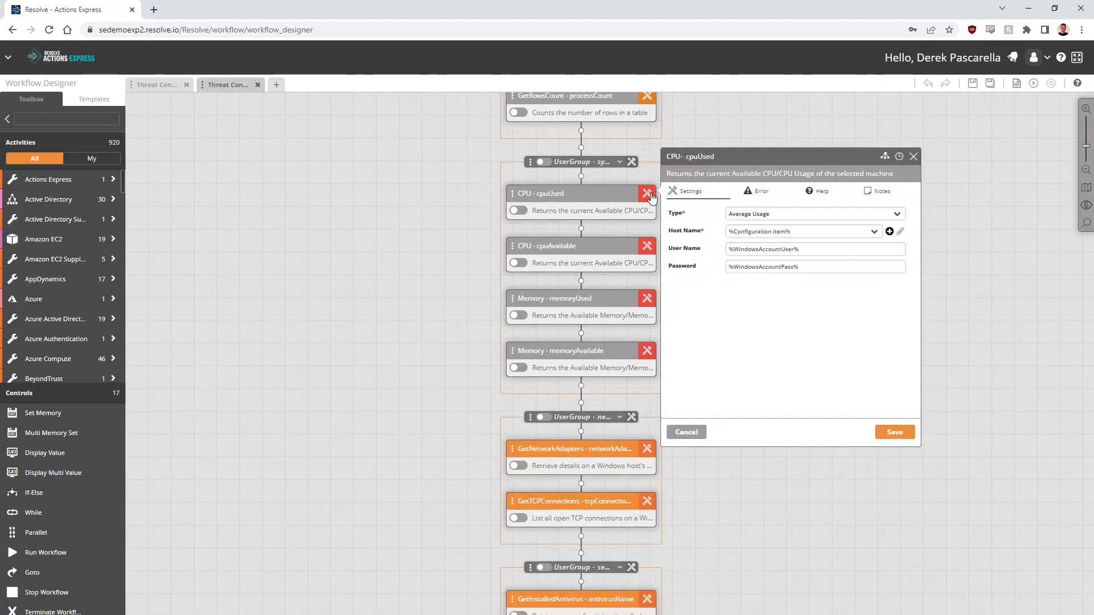
click(648, 300)
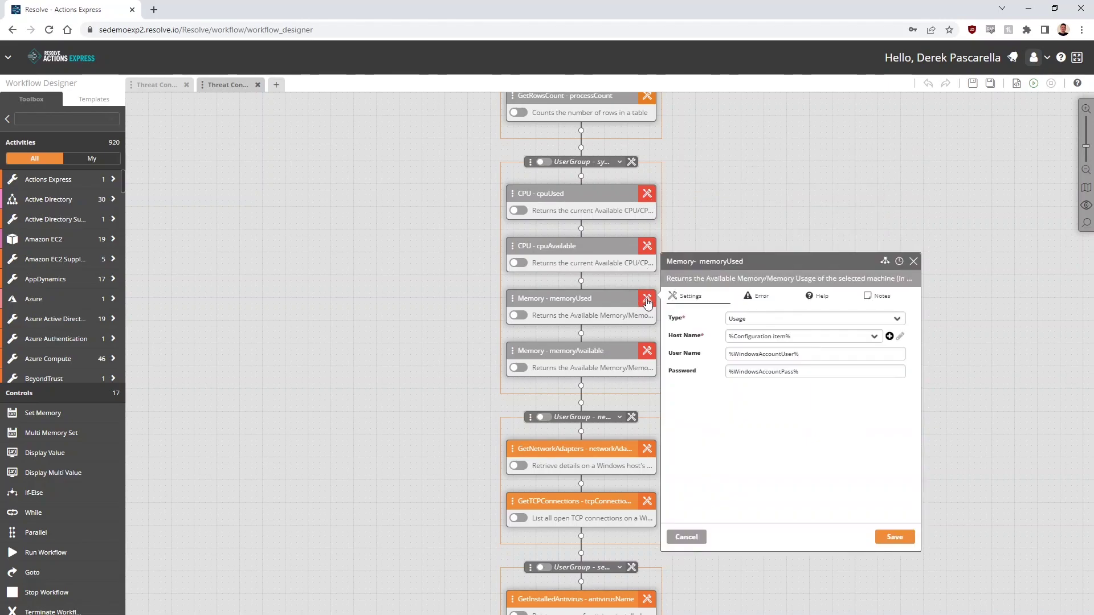
click(647, 300)
Review the settings of the GetNetworkAdapters, GetTCPConnections and securityEventLogsAll activities
scroll(673, 313, down, 6)
scroll(682, 323, down, 2)
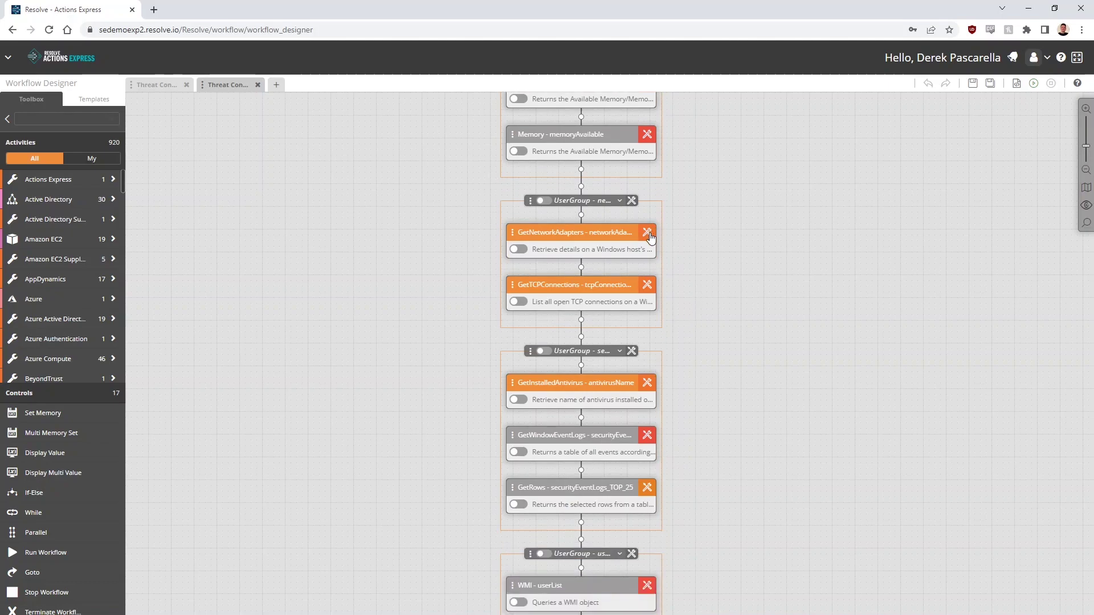
click(647, 233)
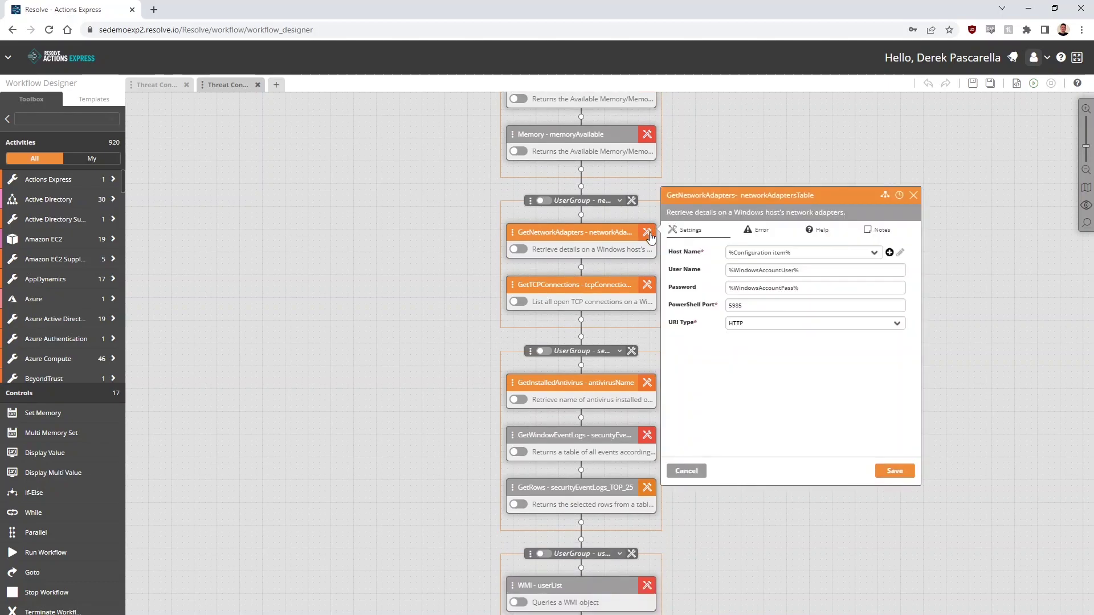
click(649, 286)
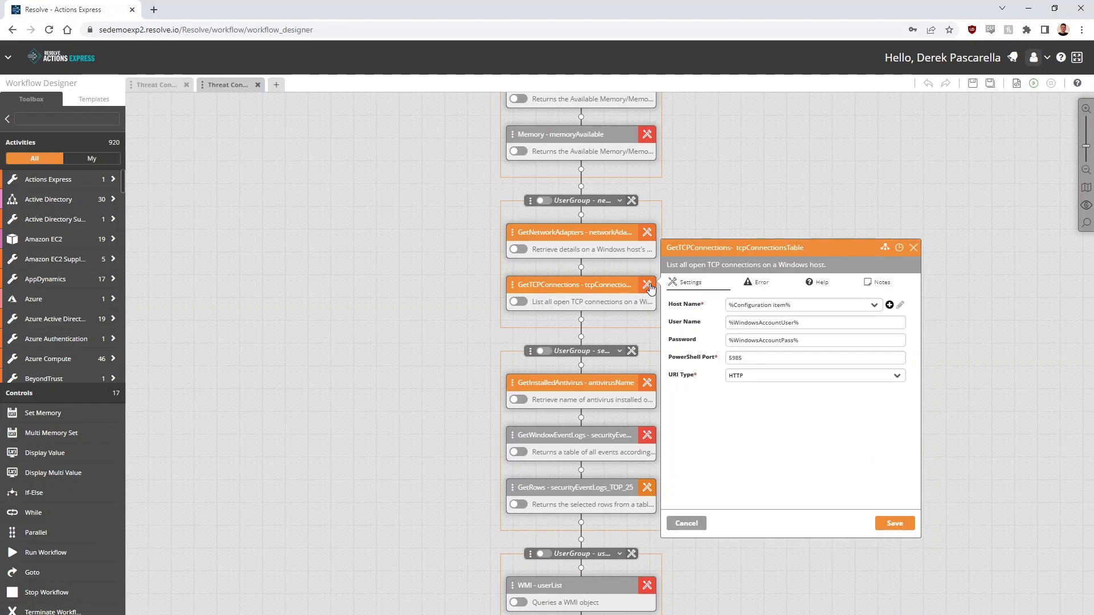
scroll(684, 358, down, 5)
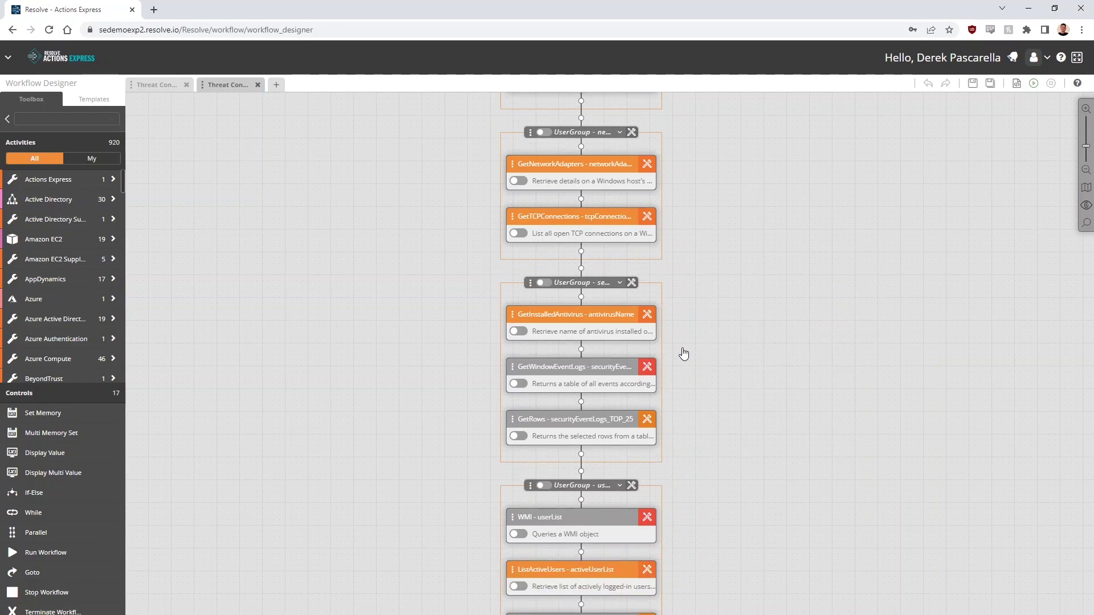
click(648, 305)
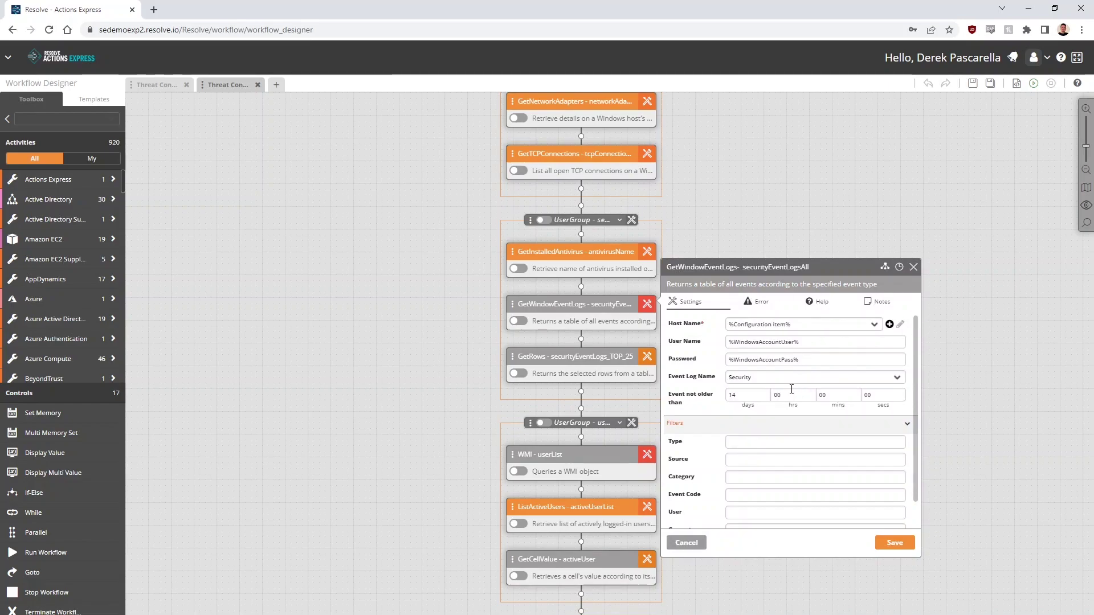
Review the event filter fields of the securityEventLogsAll activity and close its settings unchanged
drag(916, 343, 912, 374)
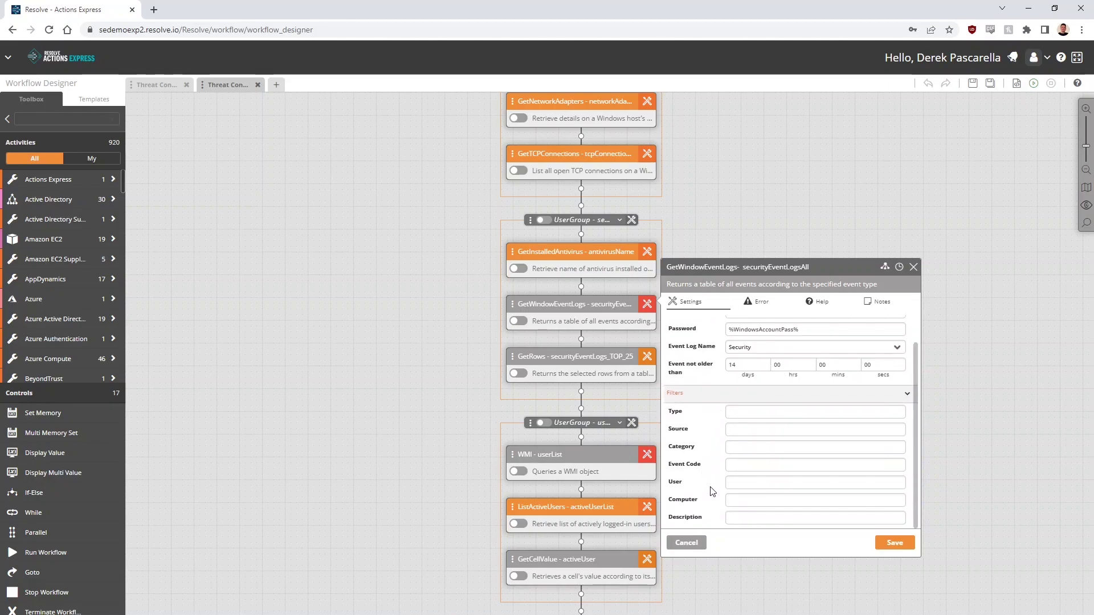
click(689, 544)
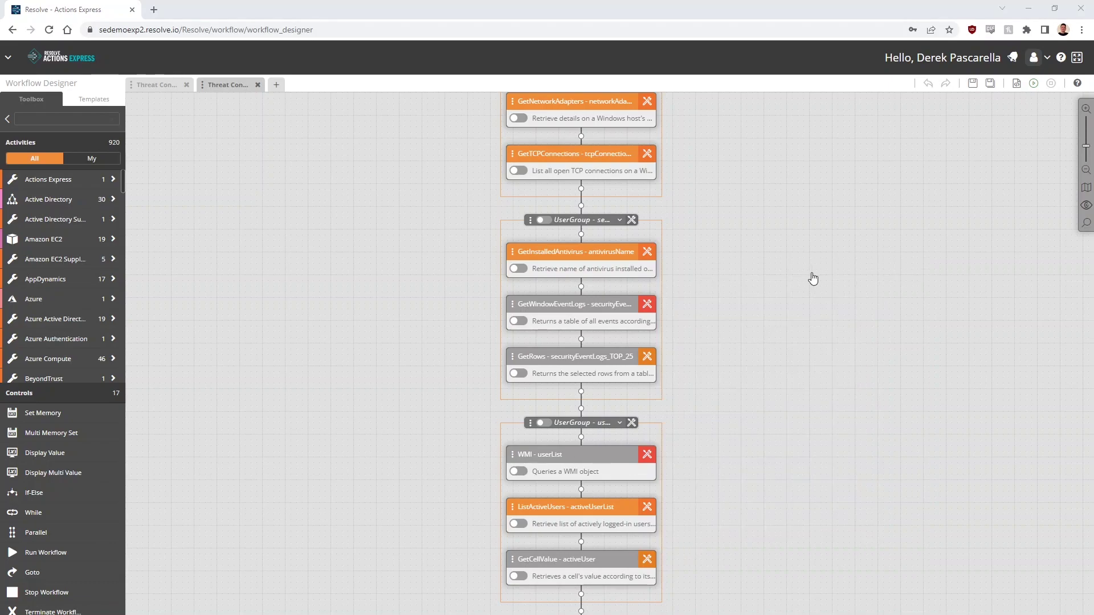
Switch to the other open workflow, the containment one, and review the settings of its hostActiveUserList activity
click(164, 88)
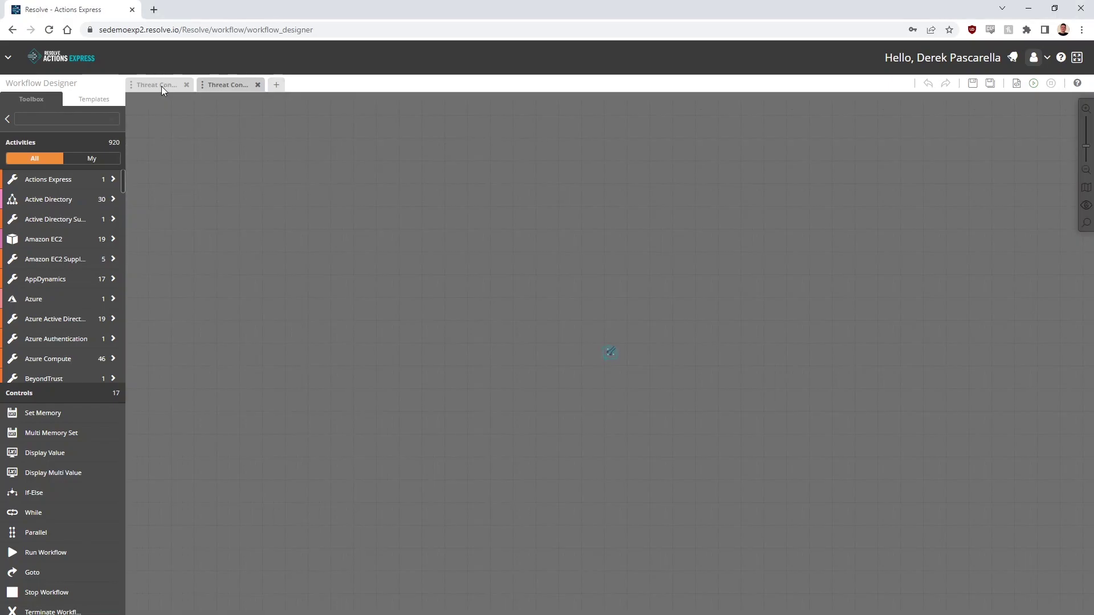
scroll(743, 315, up, 1)
scroll(743, 315, up, 8)
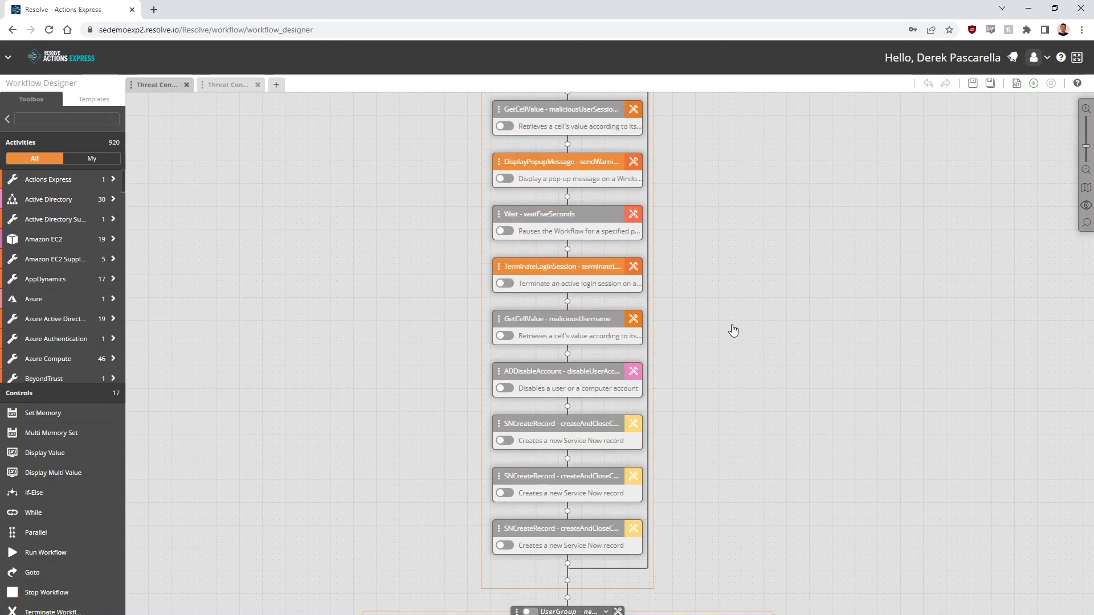
scroll(733, 331, up, 8)
scroll(739, 333, up, 3)
scroll(741, 325, up, 3)
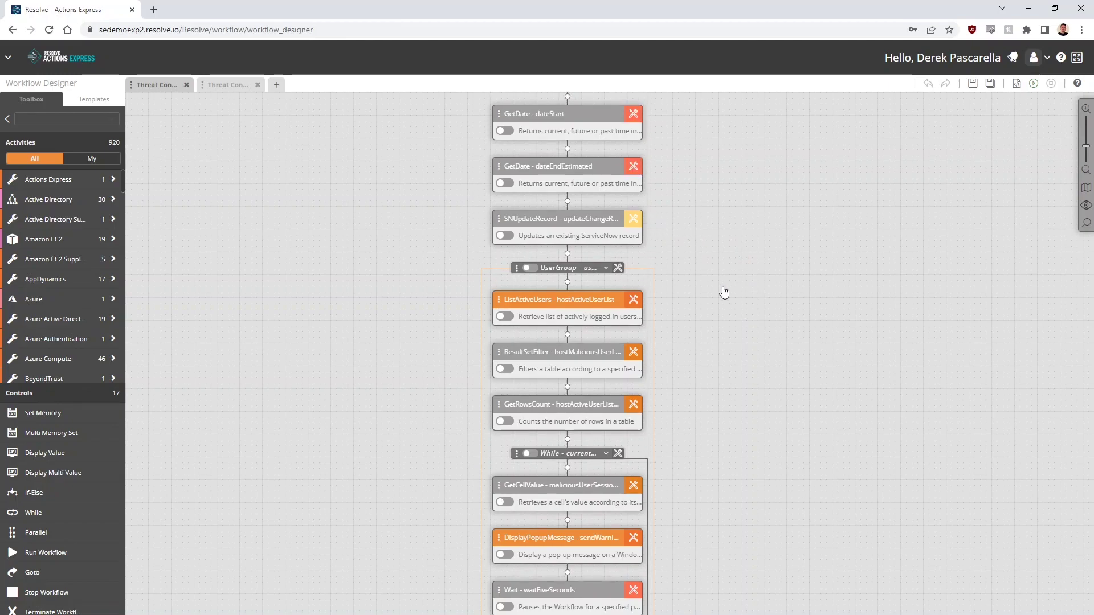
scroll(724, 292, down, 4)
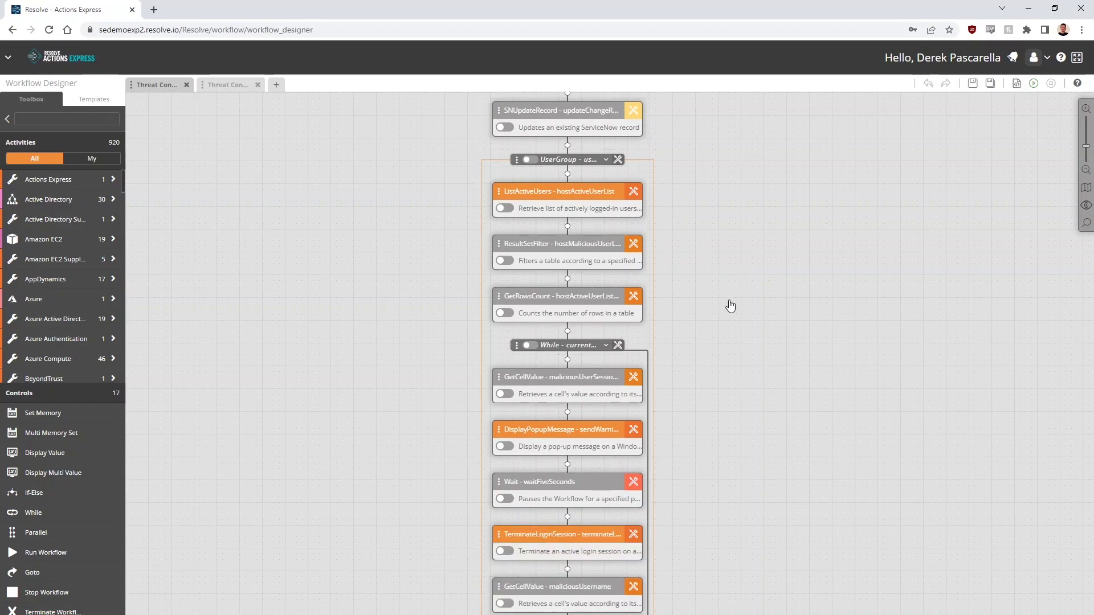
click(635, 193)
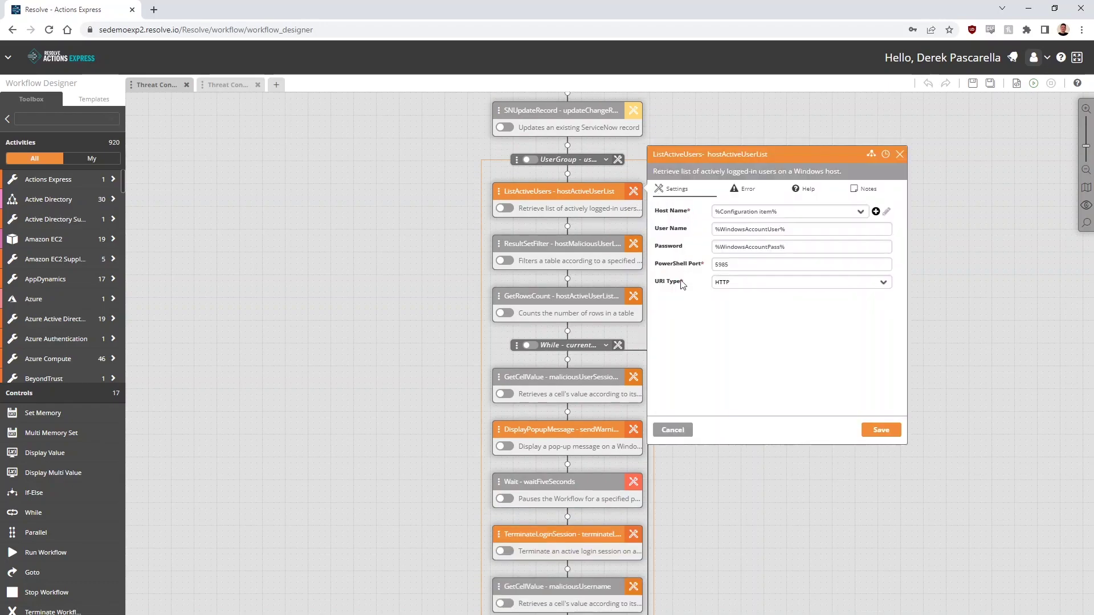
click(635, 196)
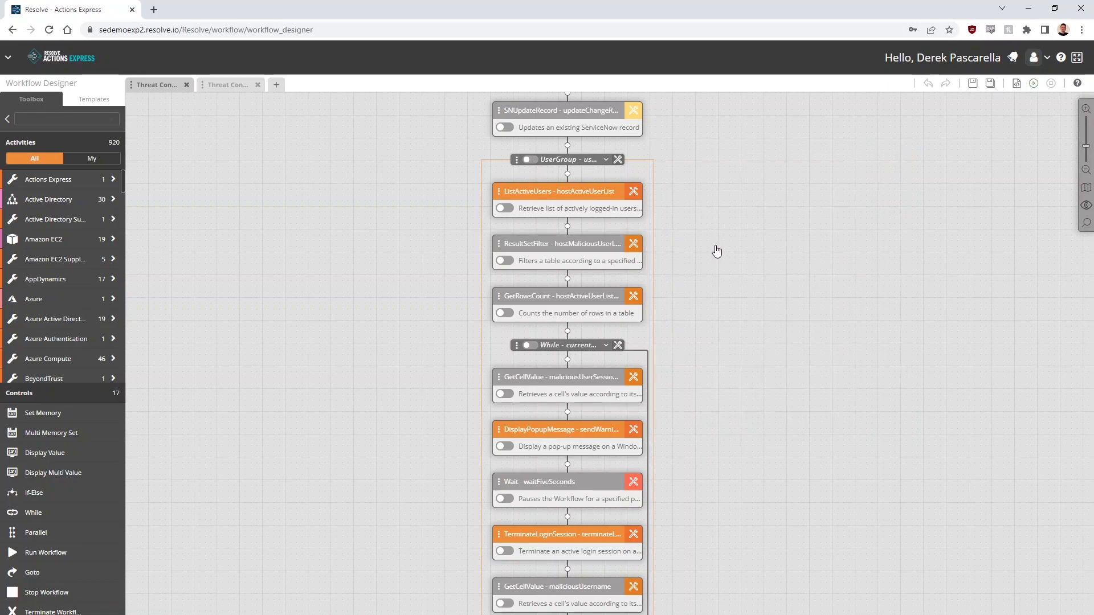
Review the message target and warning text in the sendWarningMessage activity of the While loop
scroll(724, 257, down, 3)
scroll(721, 283, down, 1)
scroll(721, 283, down, 1)
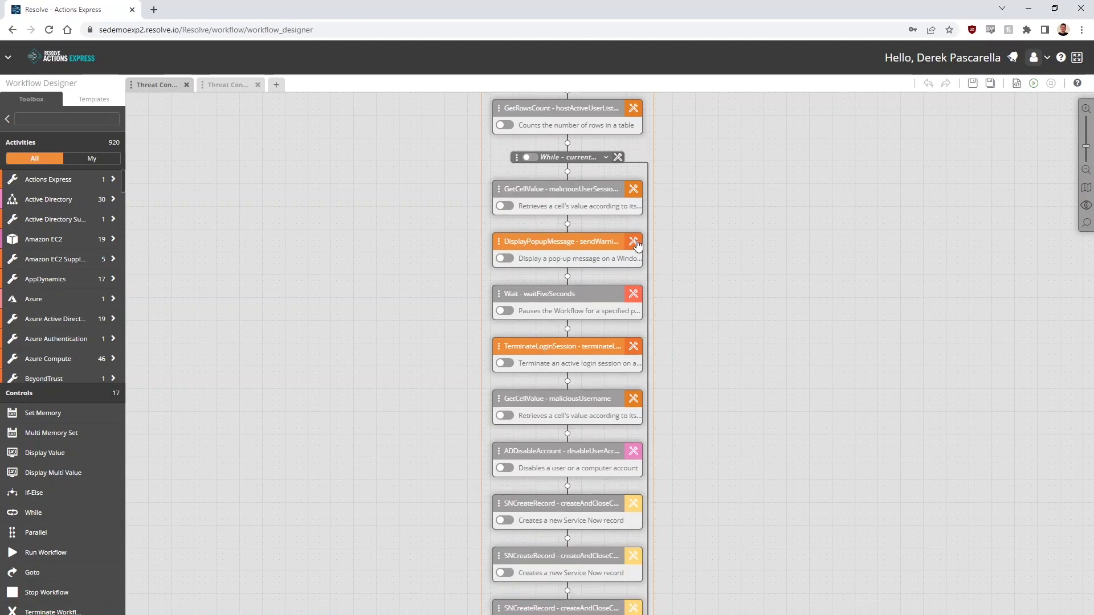
click(635, 243)
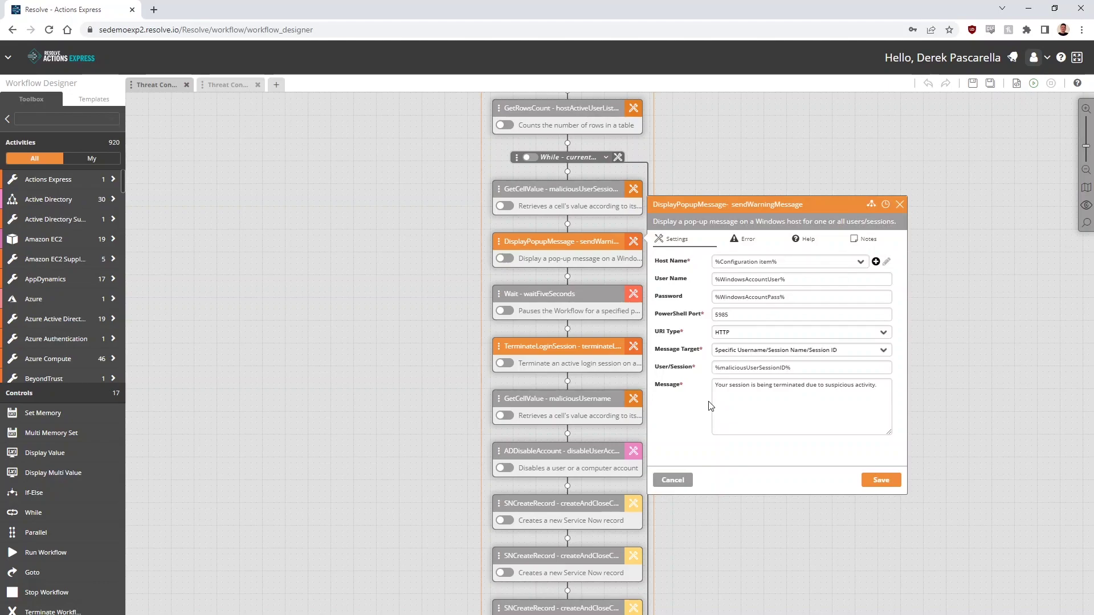
Review the settings of the TerminateLoginSession and disableUserAccount activities
click(634, 348)
scroll(629, 356, down, 2)
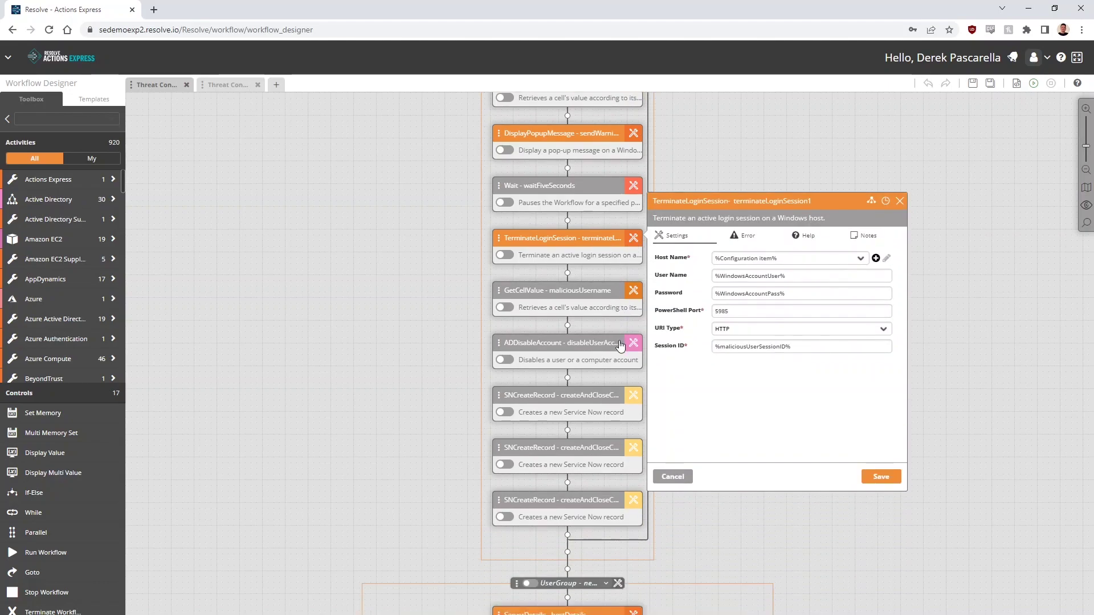
scroll(620, 345, down, 2)
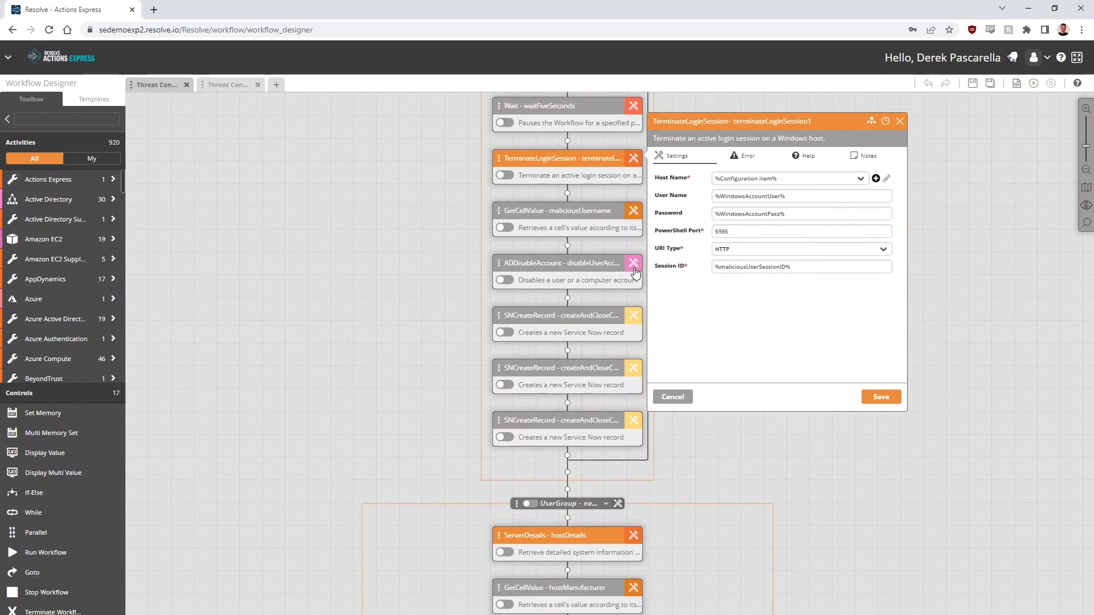
click(634, 264)
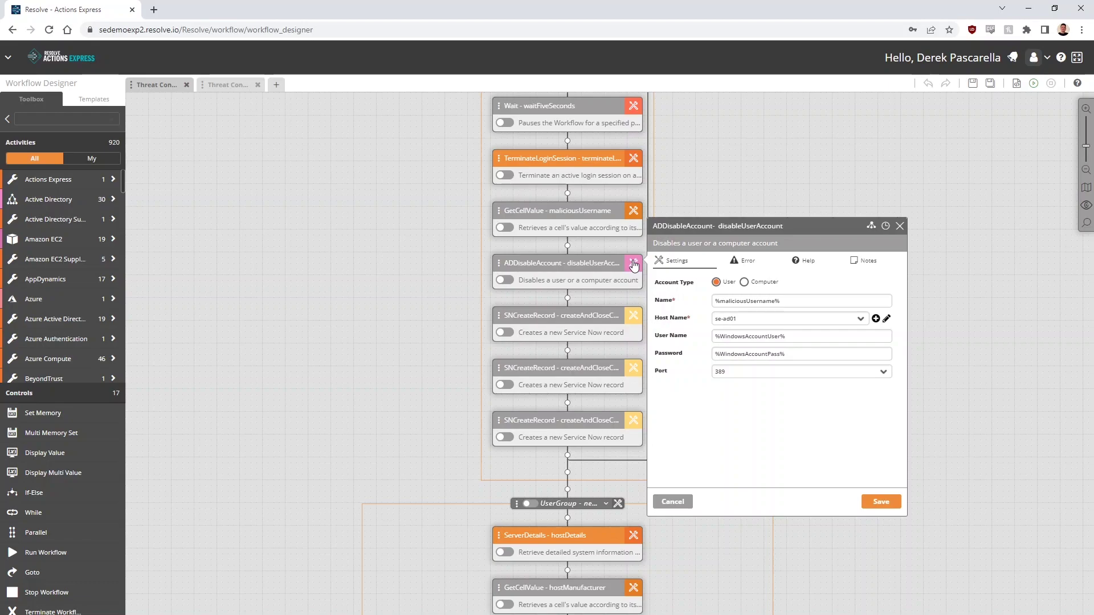
click(633, 265)
Review the settings of the hostDetails and hostManufacturer activities above the If-Else branches
scroll(684, 353, down, 1)
scroll(682, 370, down, 4)
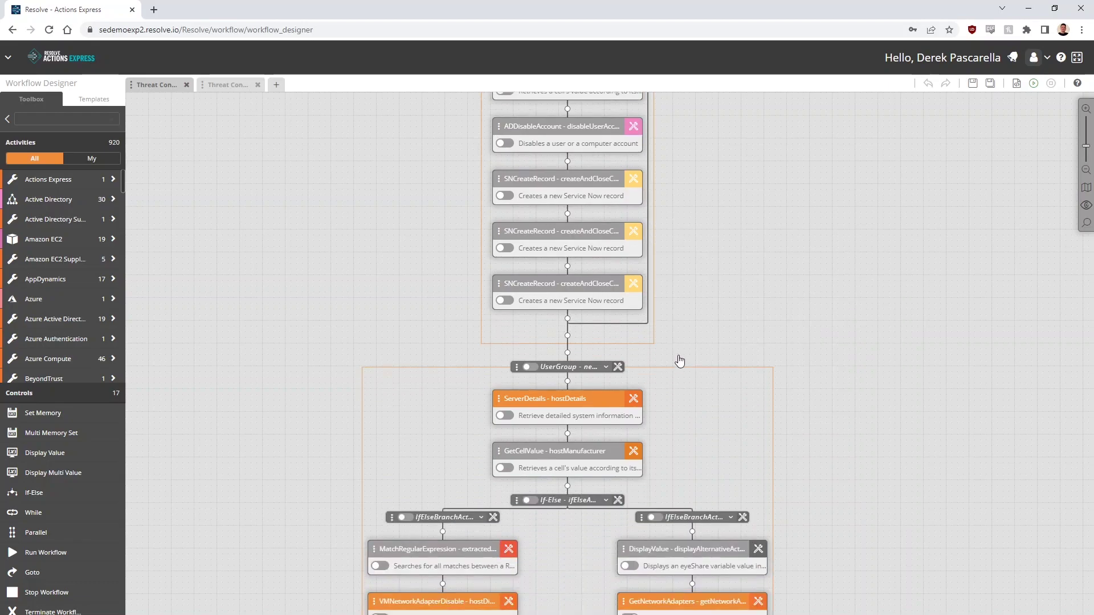
scroll(664, 325, down, 2)
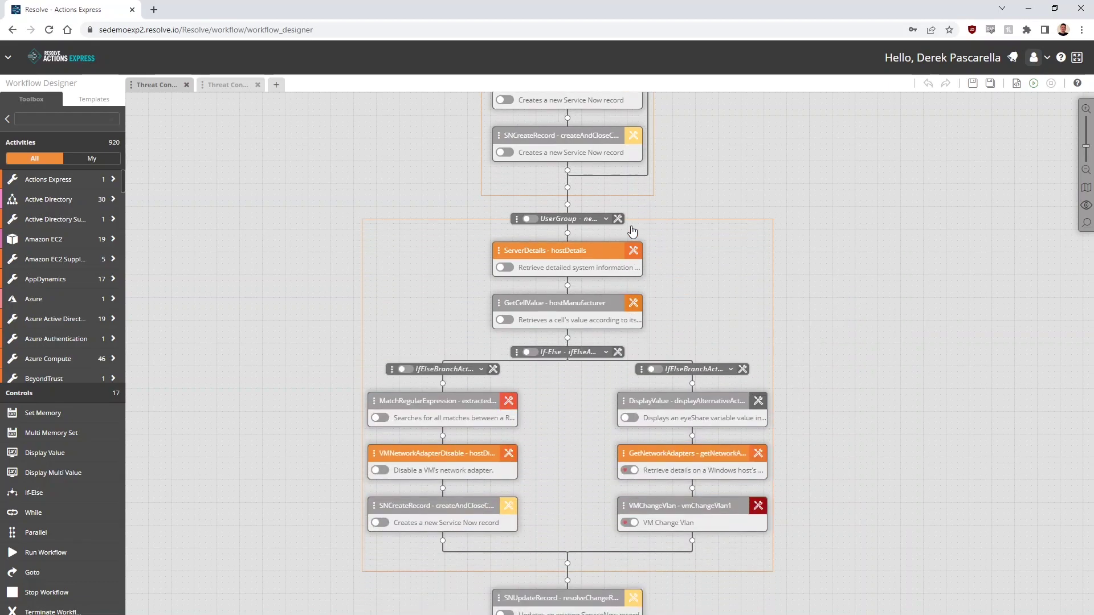
click(633, 206)
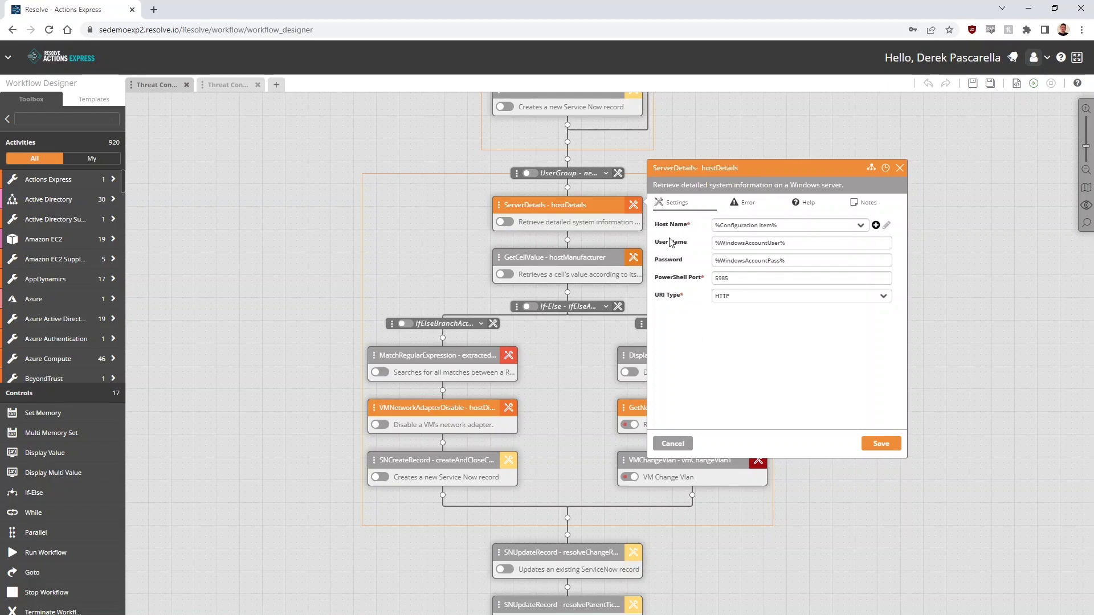
click(634, 259)
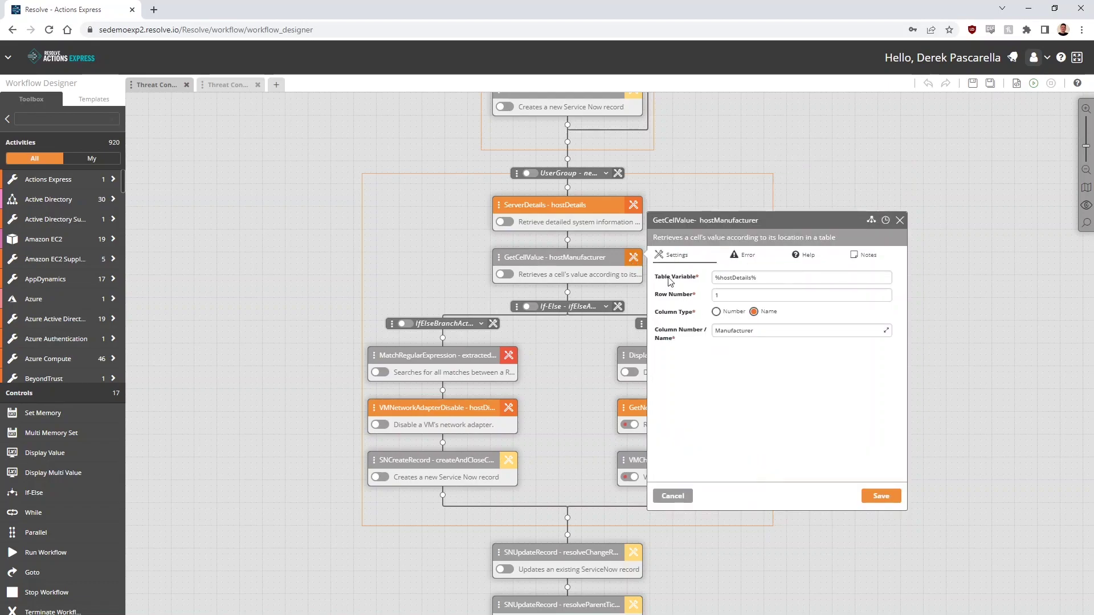
click(635, 258)
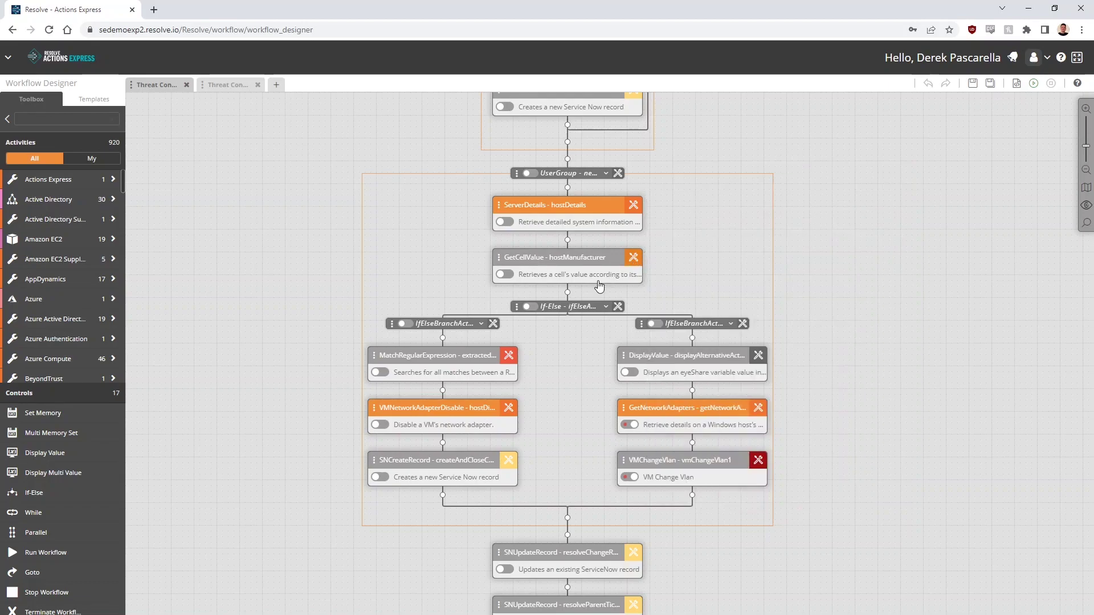
Check the condition of the If-Else branch that leads to the VMNetworkAdapterDisable activity
click(493, 325)
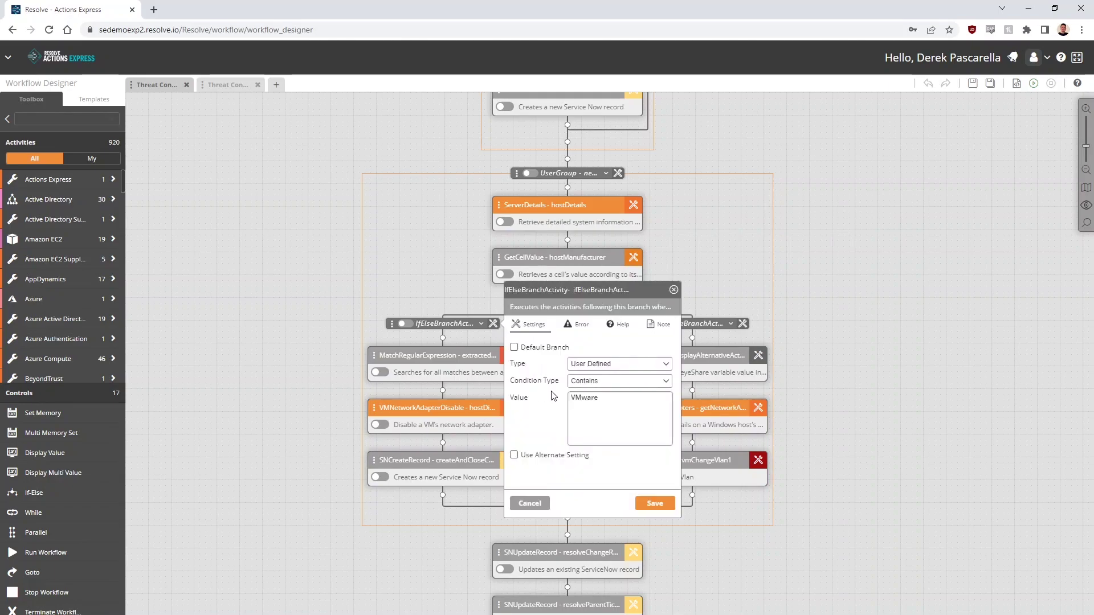
click(530, 504)
Examine the VMNetworkAdapterDisable activity, the alternative branch and the closing ServiceNow record updates
scroll(550, 346, down, 3)
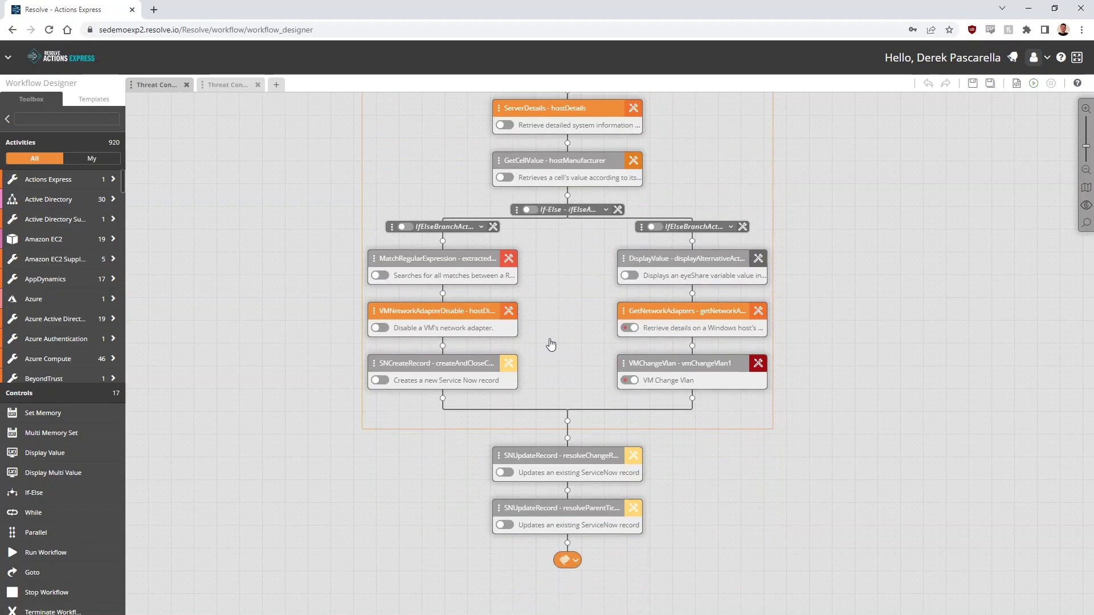
click(507, 315)
scroll(773, 326, down, 1)
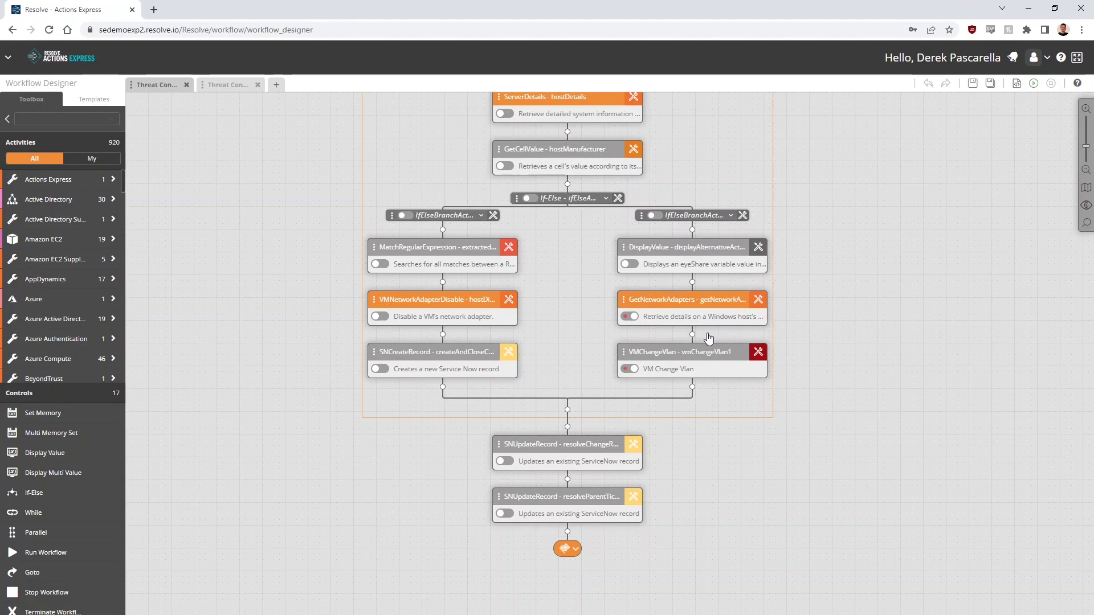
scroll(266, 257, up, 2)
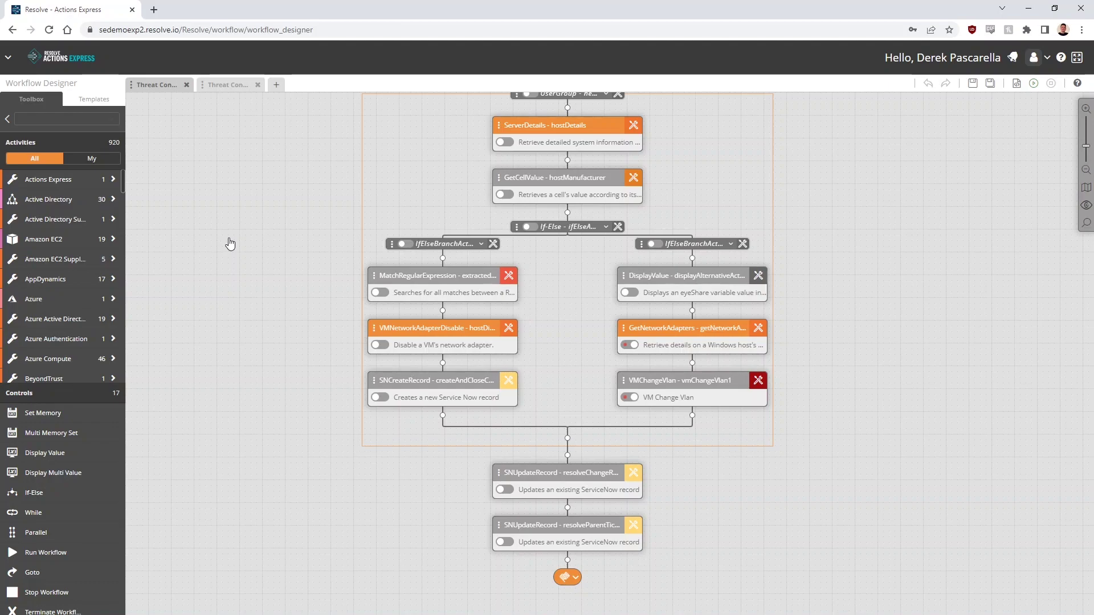
In the investigation workflow, insert an AD Delete Account activity just before the group containing GetInstalledAntivirus and open its settings
click(220, 86)
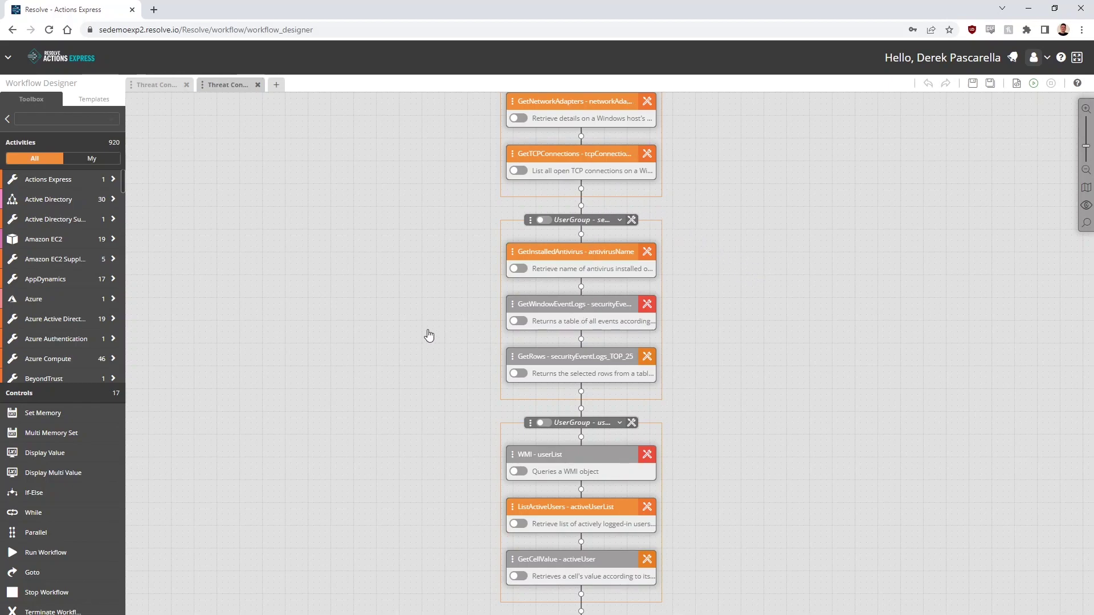
scroll(420, 333, down, 1)
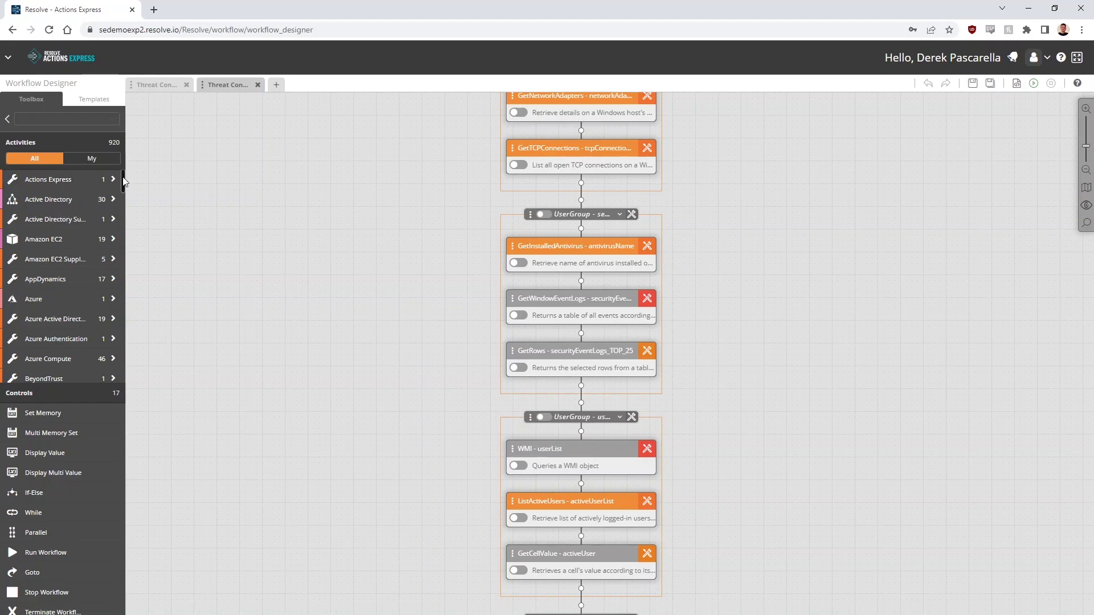
mouse_move(112, 204)
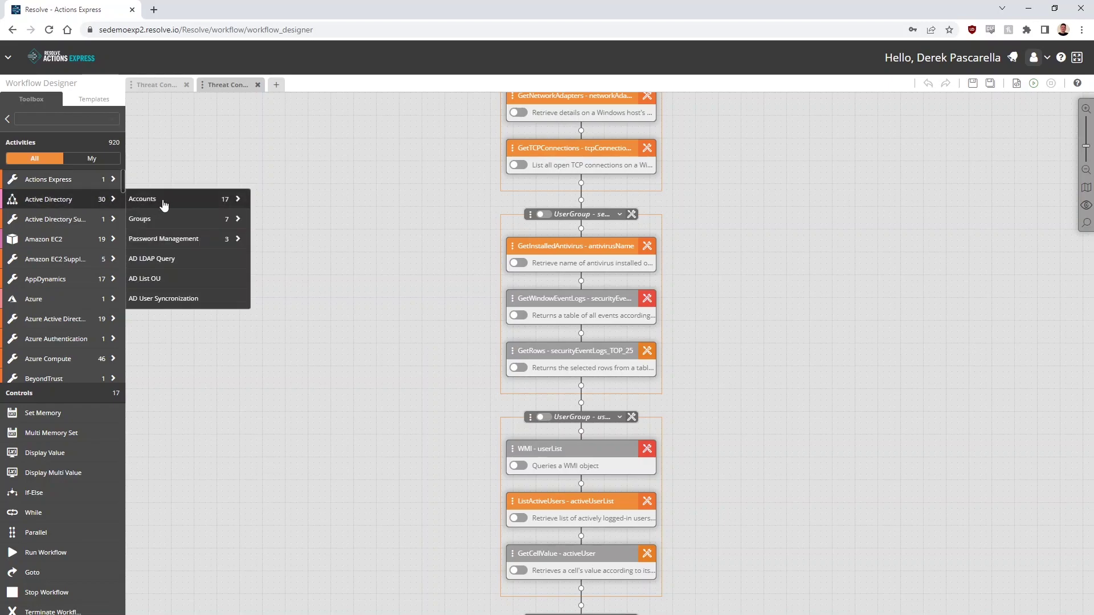
mouse_move(163, 204)
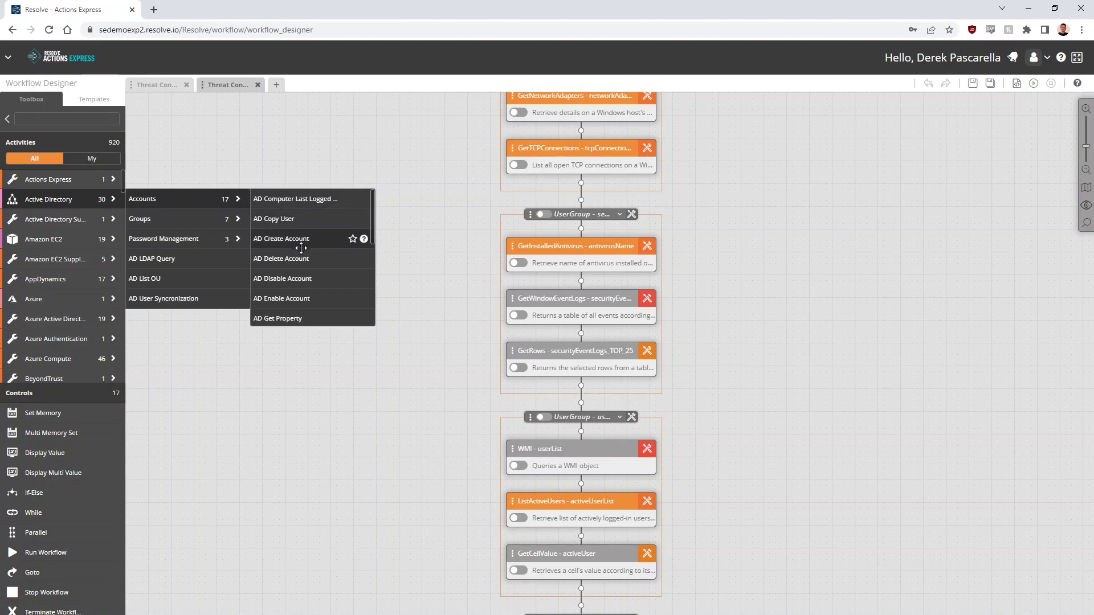
drag(284, 262, 581, 205)
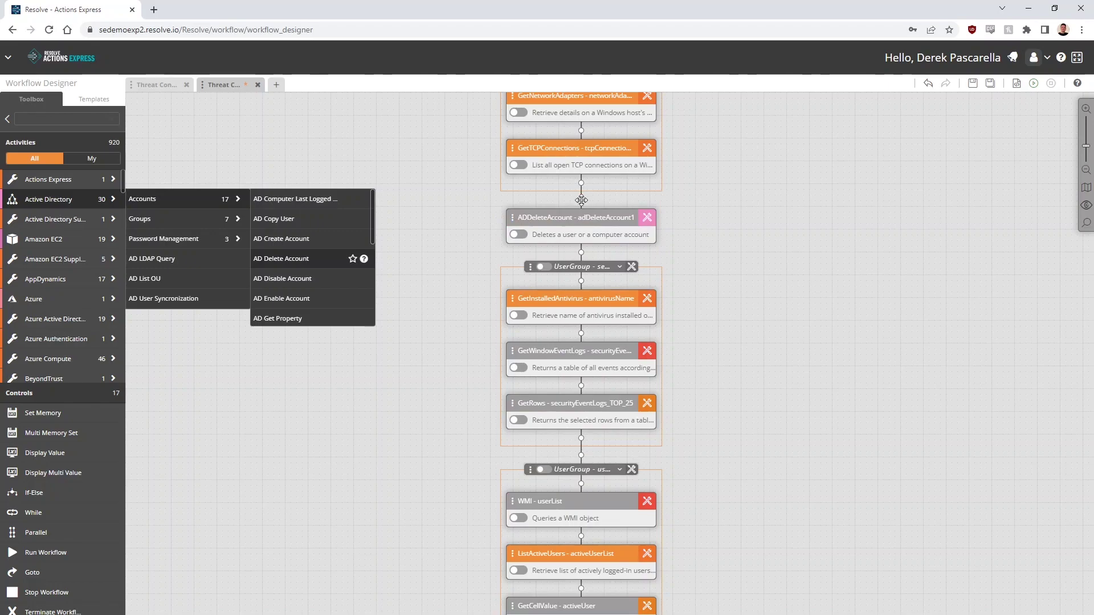
click(647, 219)
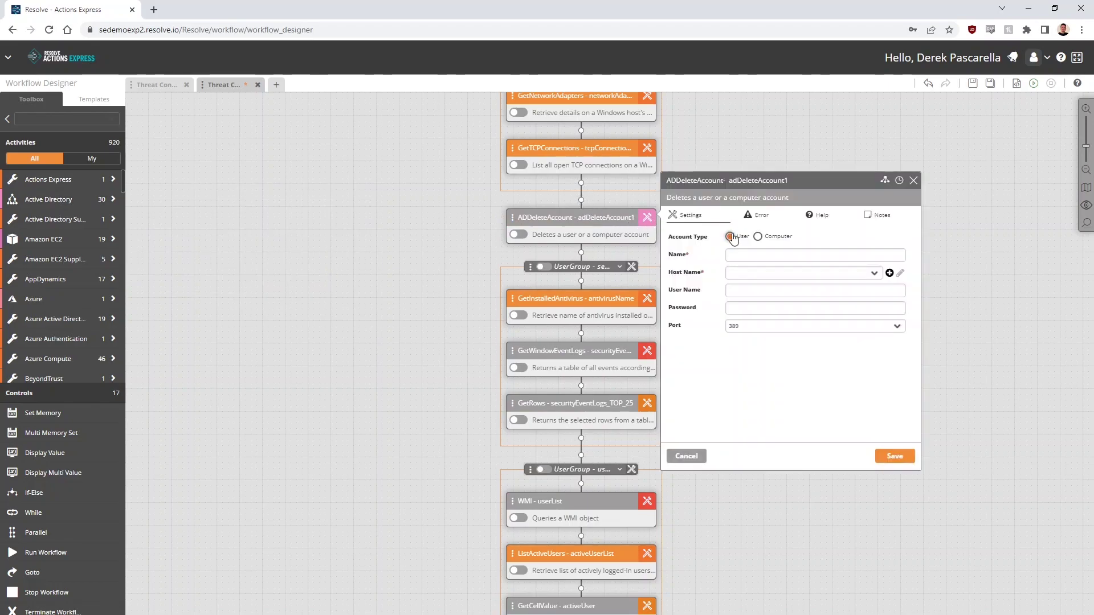